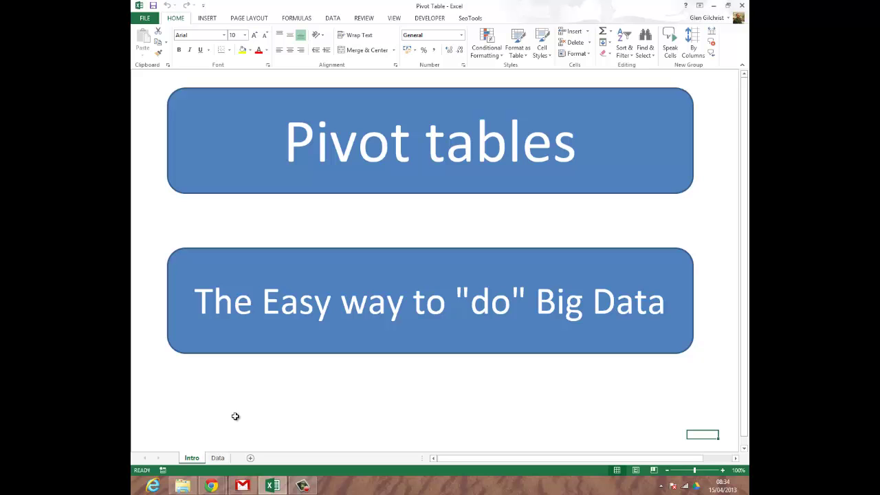
Step: Switch to the Data sheet and look through the student records from Surname to TA
click(217, 457)
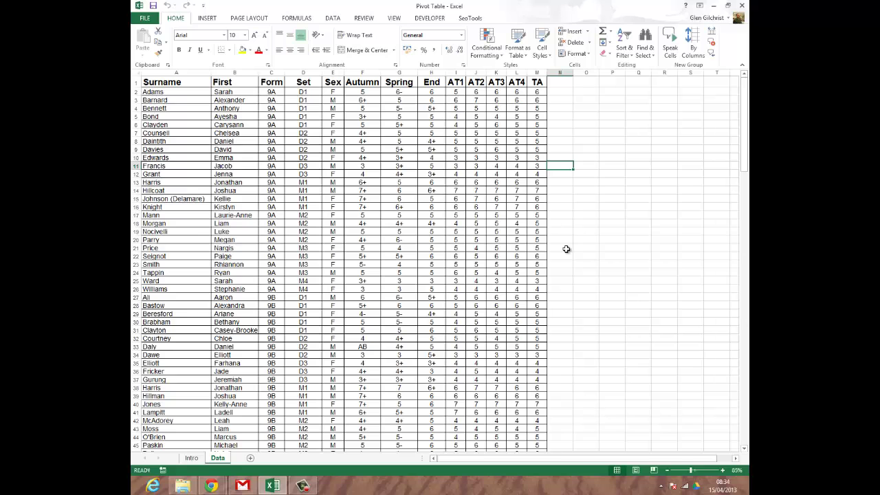
scroll(211, 218, down, 1)
scroll(212, 219, down, 16)
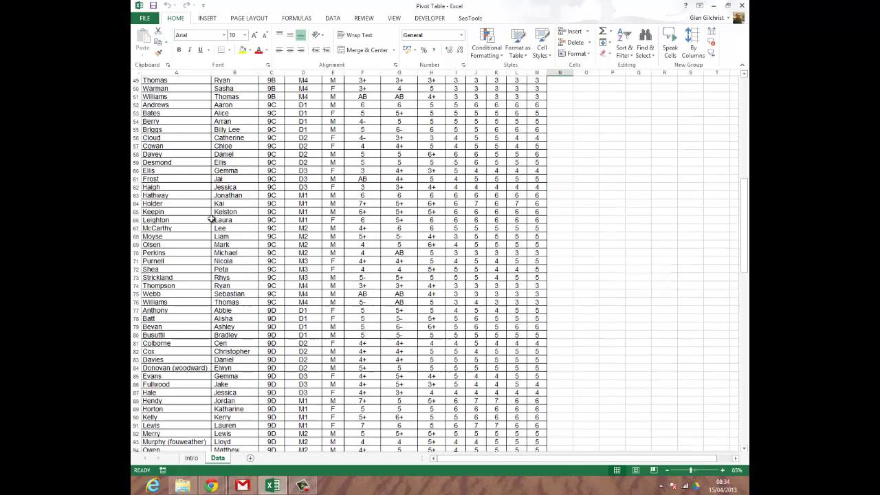
scroll(212, 218, up, 16)
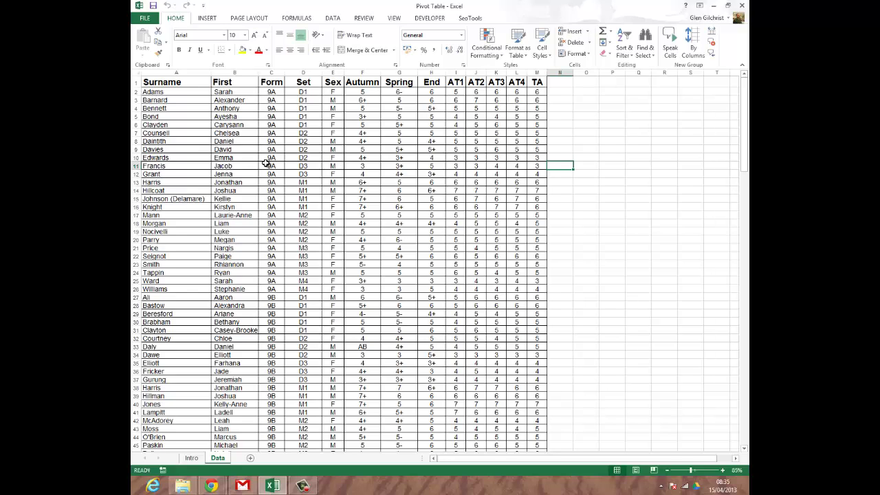
Step: Select the student data A1:M175 and insert a PivotTable on a new worksheet
click(173, 84)
mouse_move(191, 85)
mouse_down()
mouse_move(540, 94)
mouse_move(540, 102)
mouse_up()
key(ctrl+BackSpace)
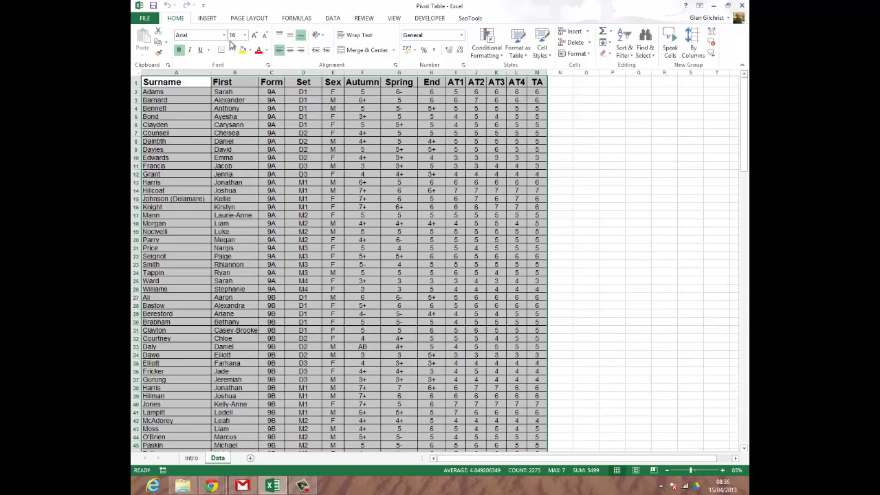
click(210, 20)
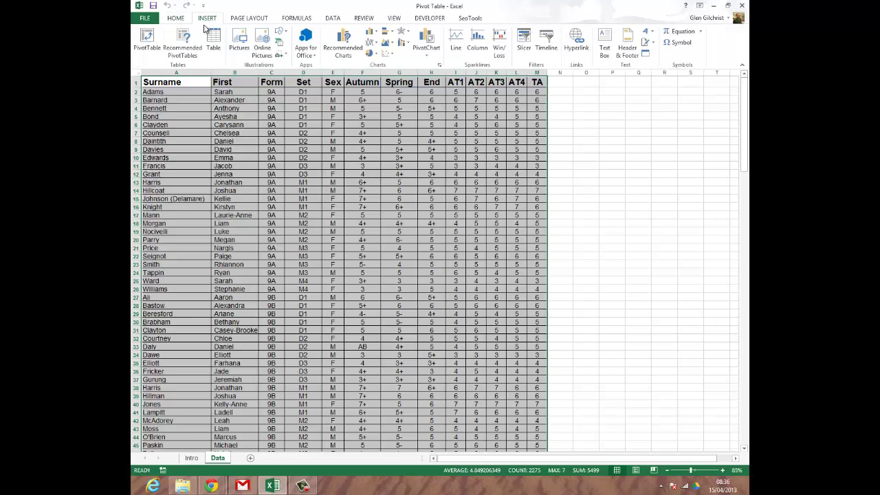
click(145, 42)
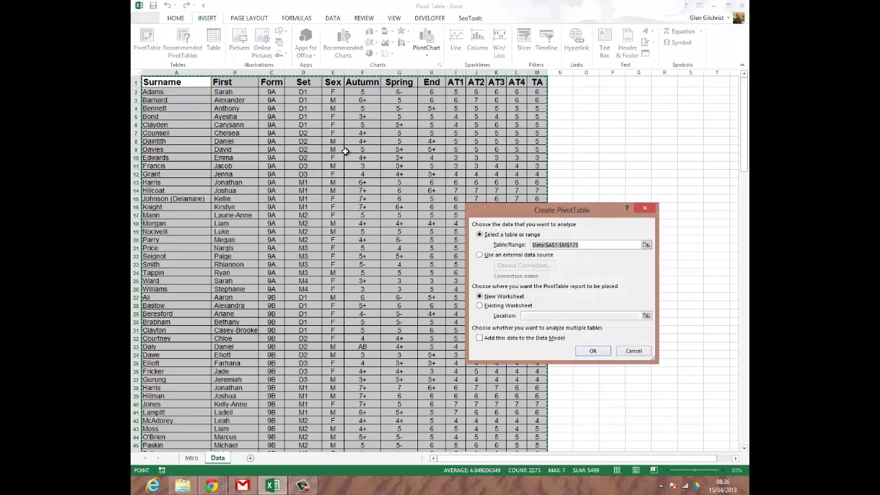
drag(508, 218, 505, 182)
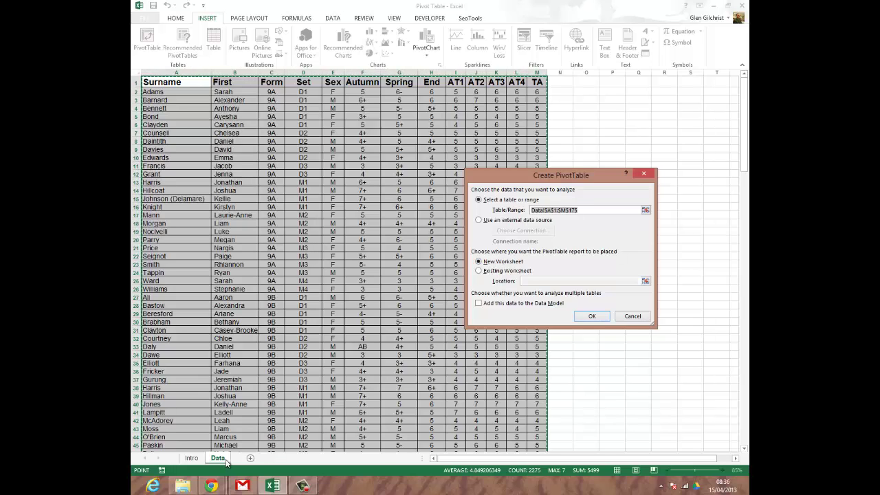
click(590, 317)
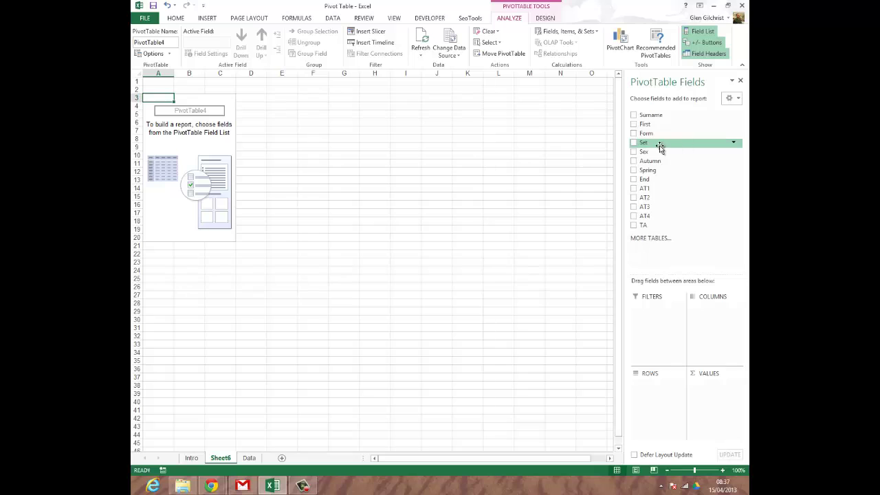
Step: Add Form, Set and Sex as nested pivot rows and TA as the summed value
click(634, 135)
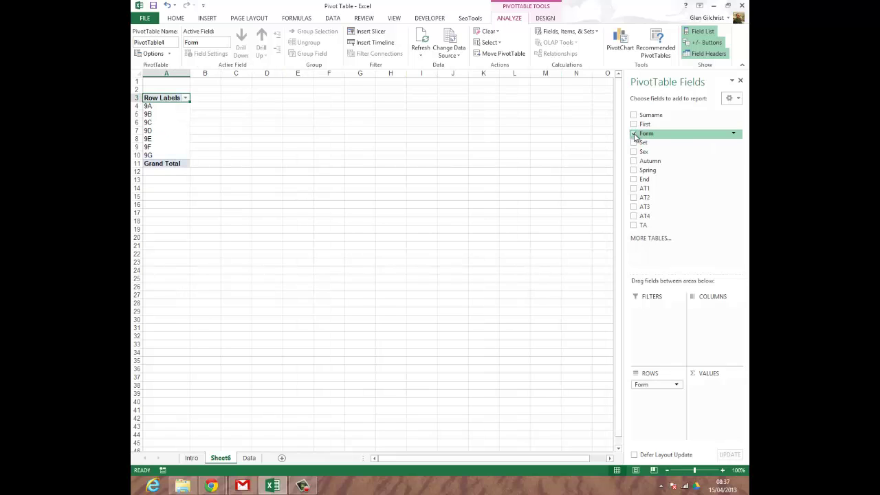
click(633, 142)
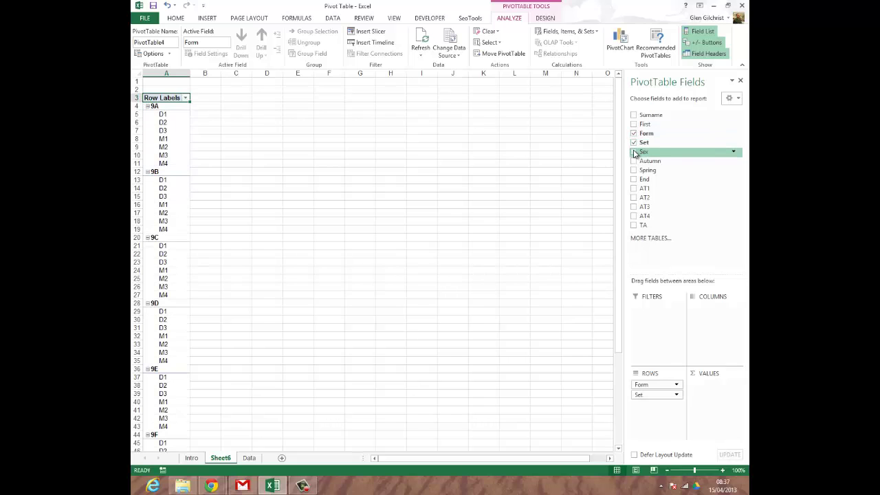
click(634, 152)
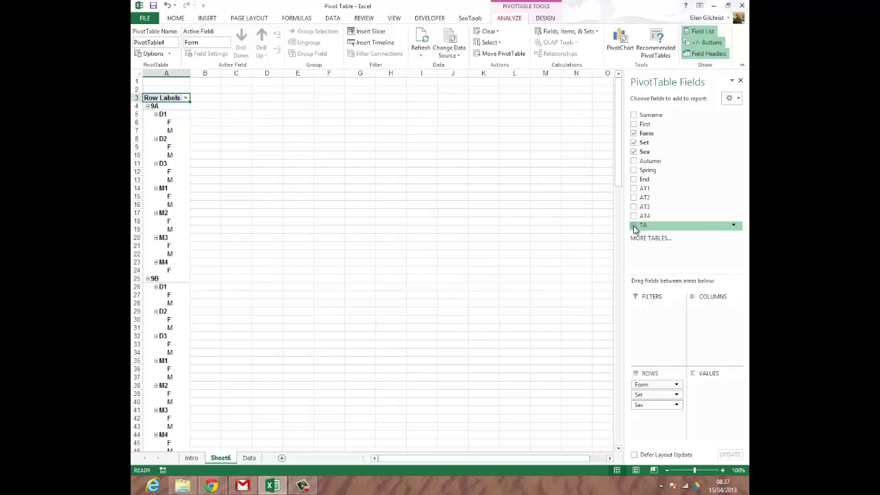
click(634, 226)
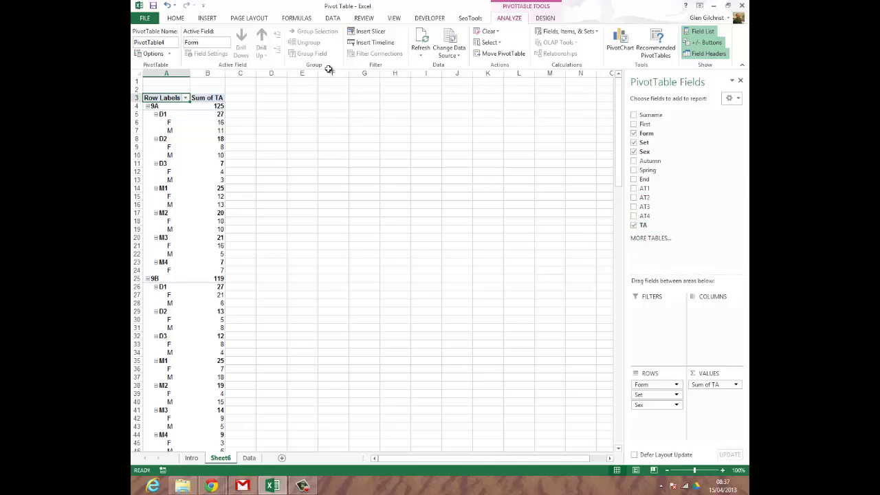
mouse_move(193, 169)
scroll(217, 146, down, 7)
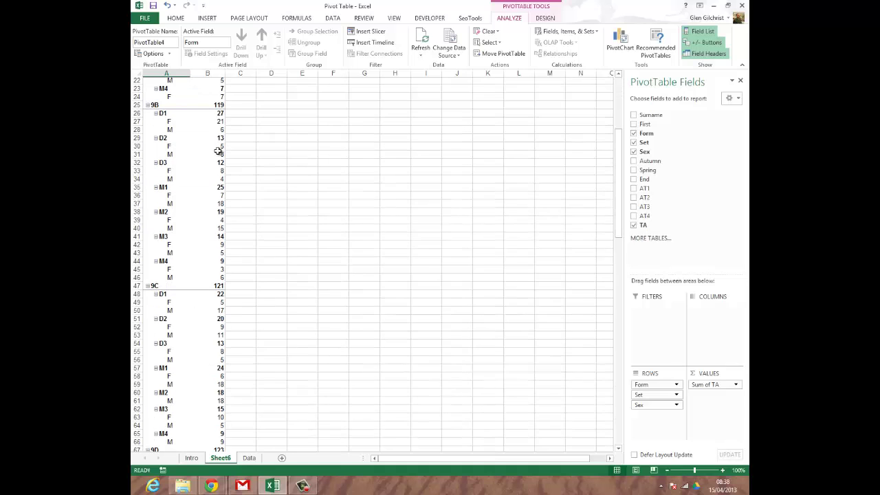
scroll(217, 150, down, 16)
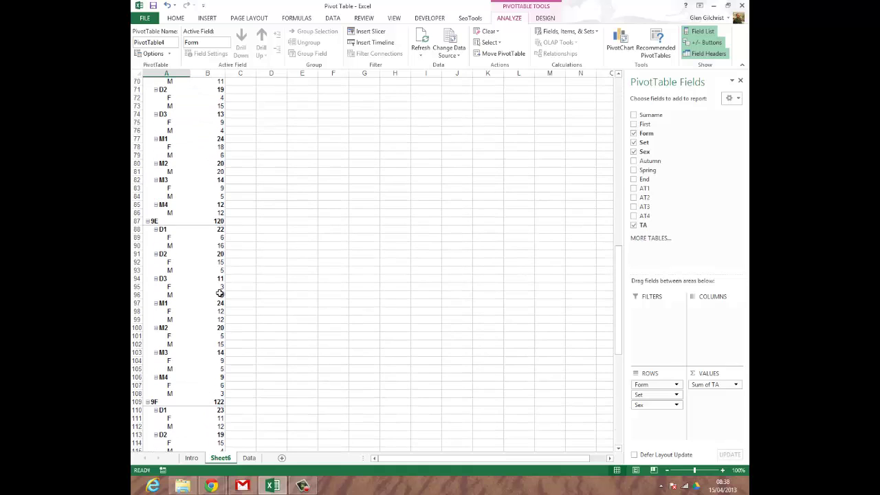
scroll(220, 293, down, 20)
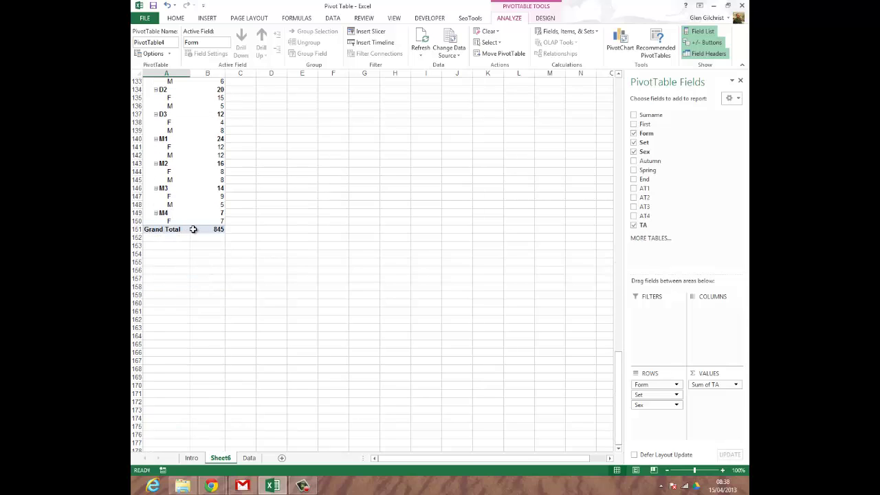
click(167, 229)
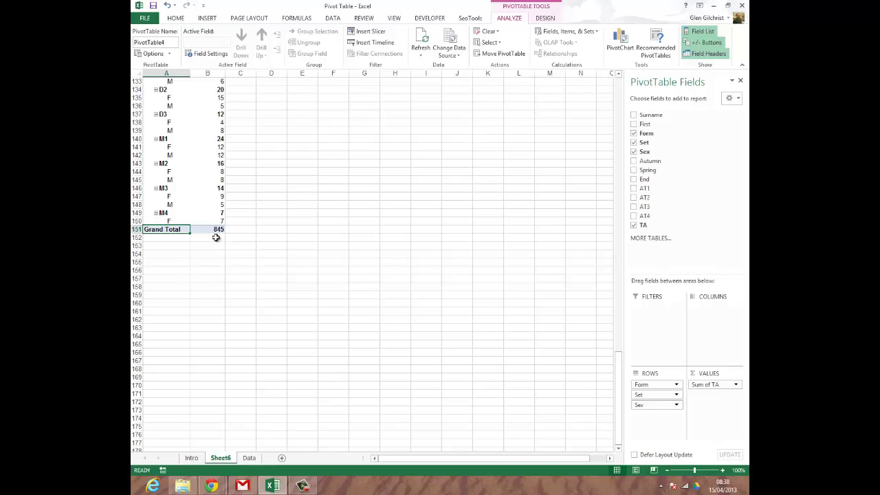
Step: Remove the pivot table's Grand Total row and return to the top of the pivot
click(182, 253)
click(170, 230)
right_click(170, 230)
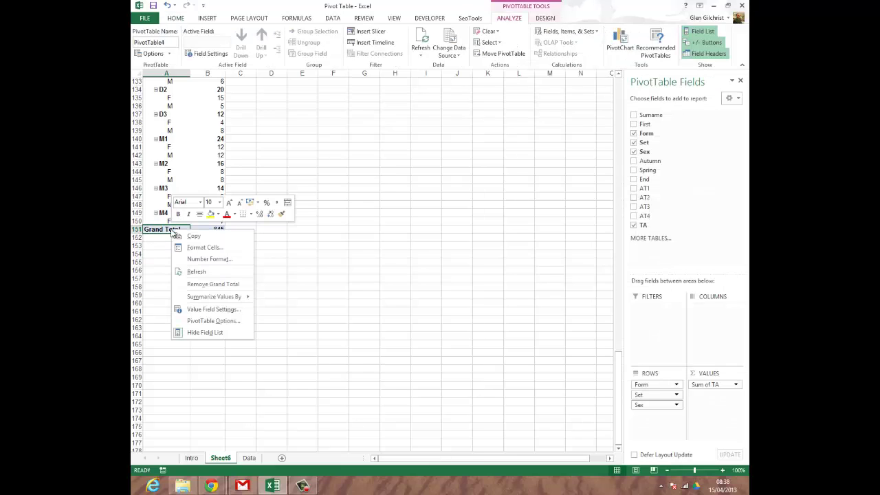
click(196, 286)
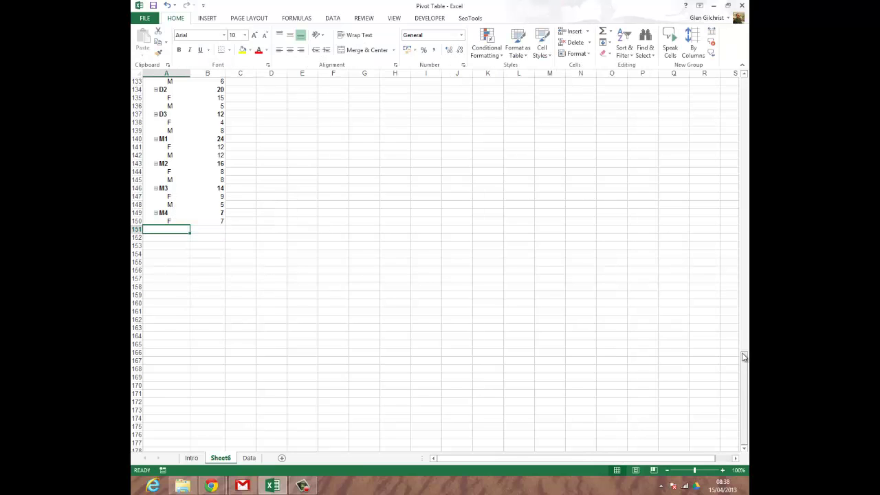
drag(748, 344, 706, 83)
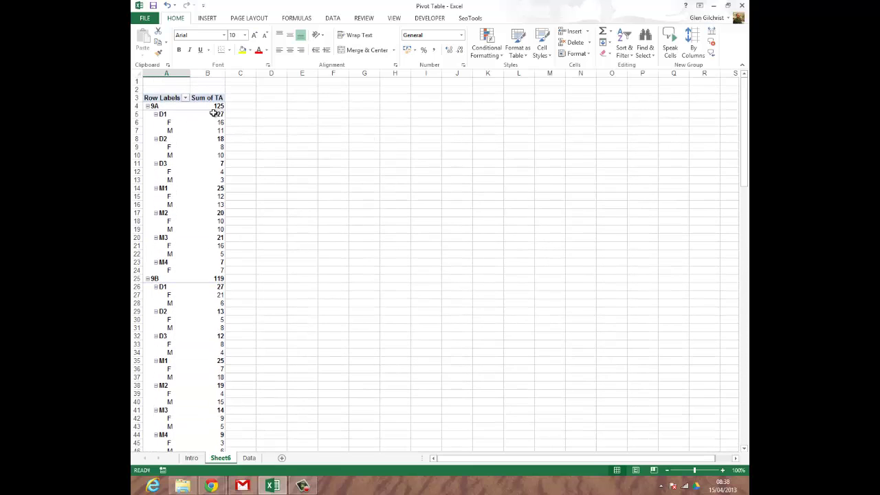
click(213, 114)
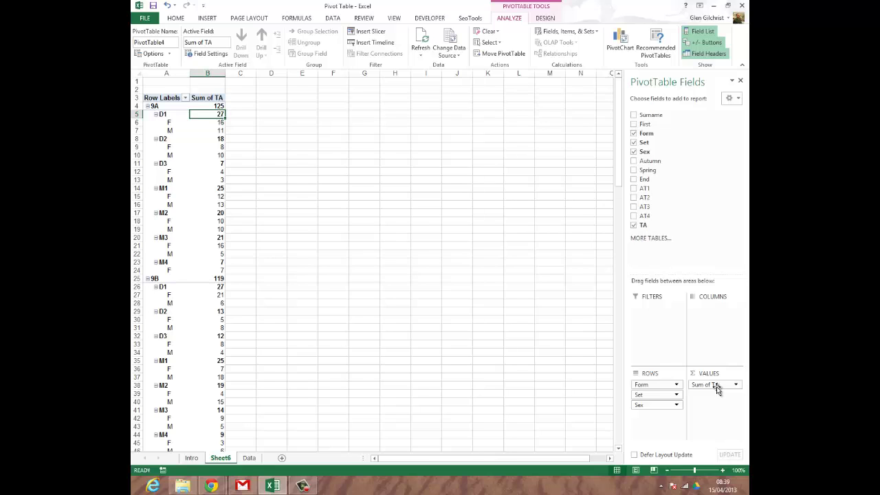
Step: Change the TA value field summary from Sum to Average
click(721, 386)
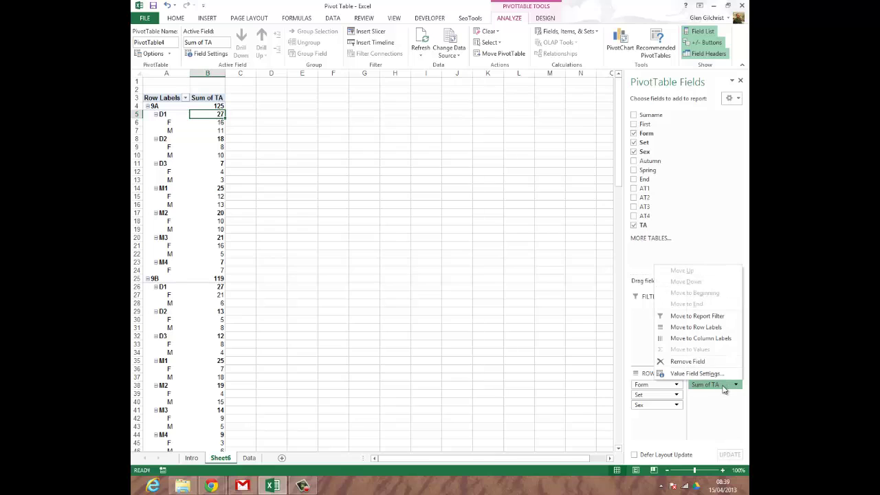
click(685, 374)
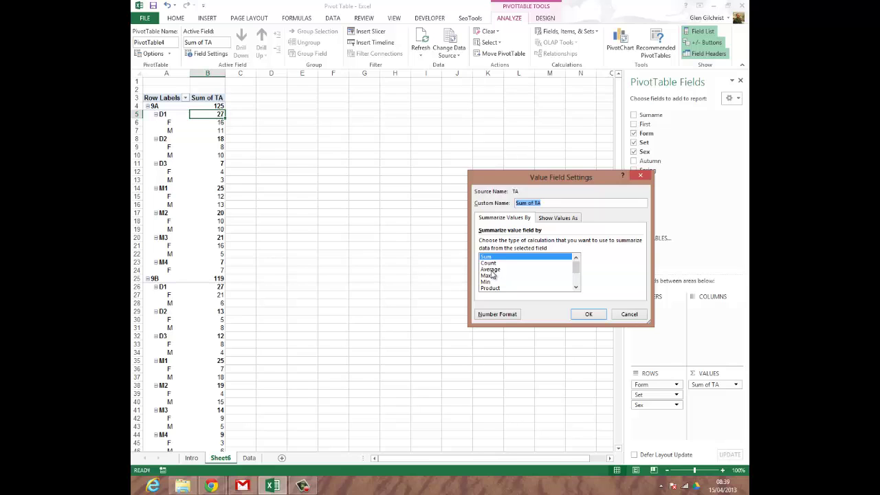
click(490, 269)
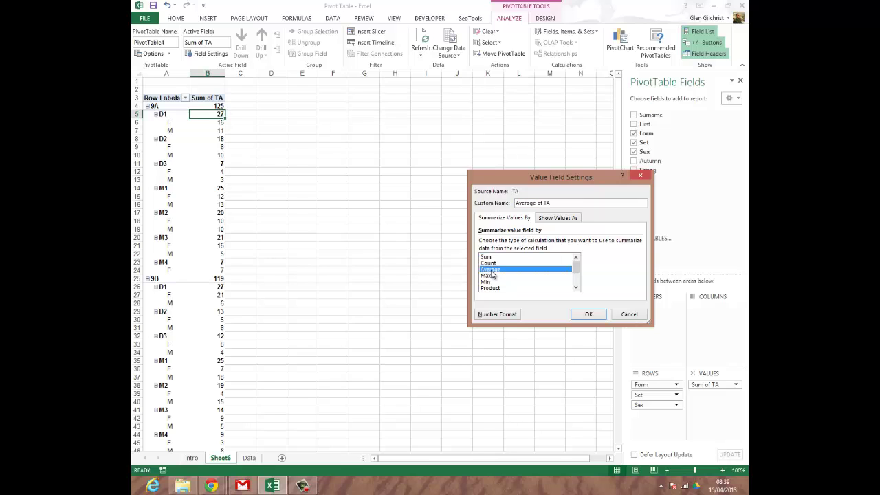
click(587, 316)
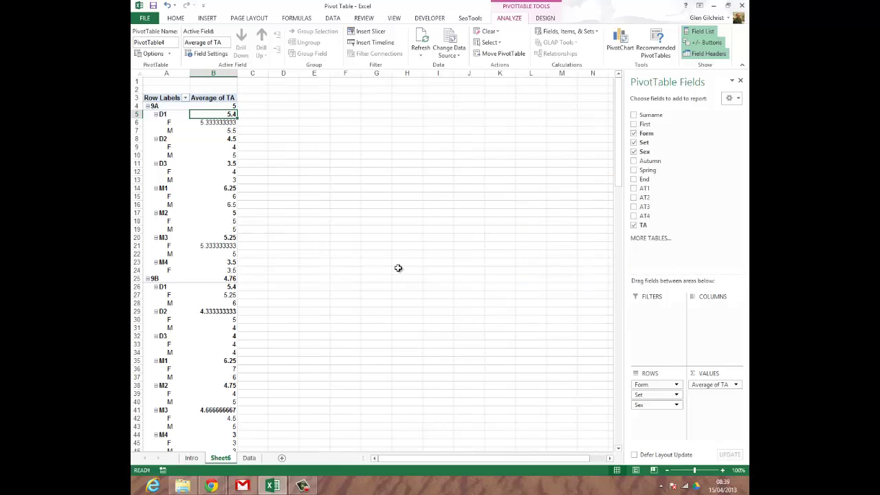
Step: Format the Average of TA values in column B to one decimal place
click(218, 108)
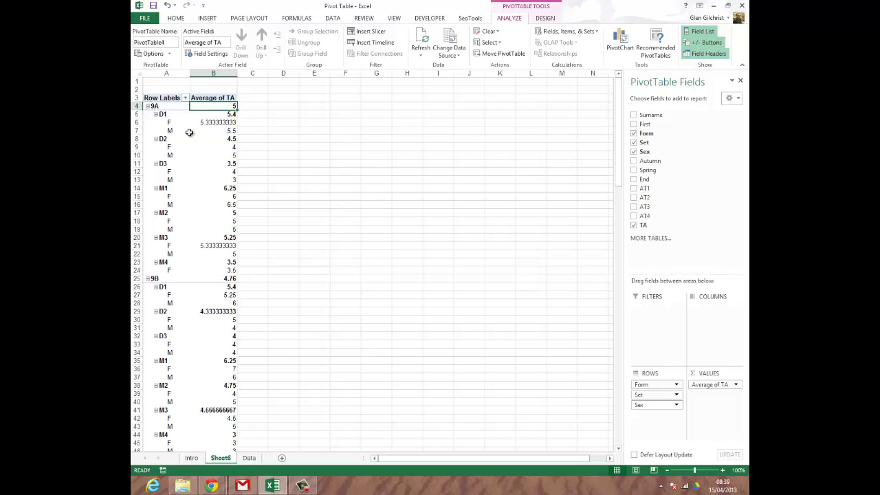
scroll(230, 316, down, 20)
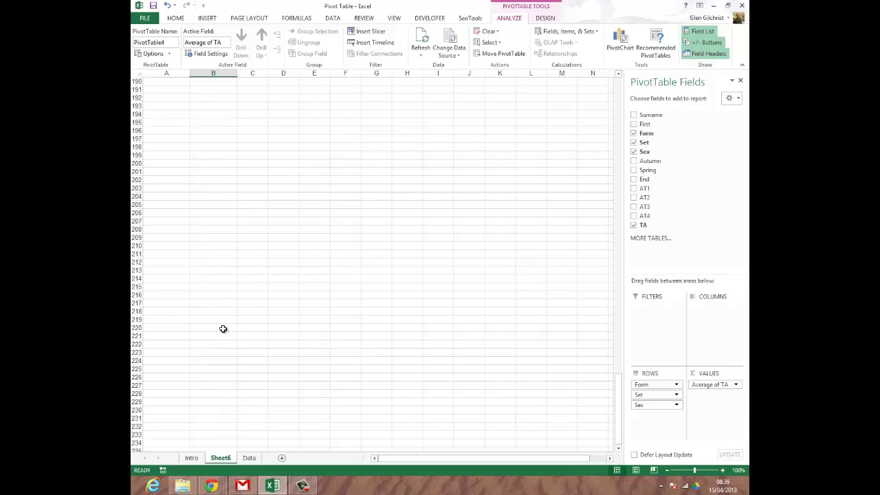
scroll(223, 329, up, 20)
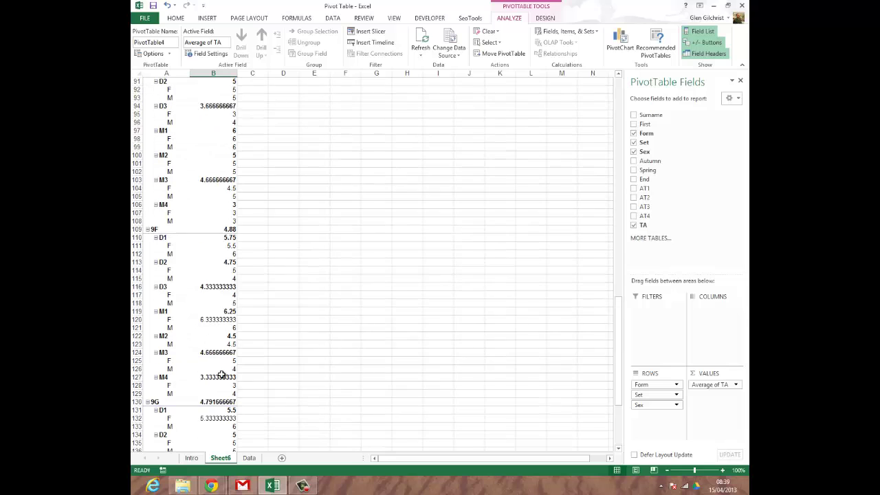
scroll(221, 373, down, 4)
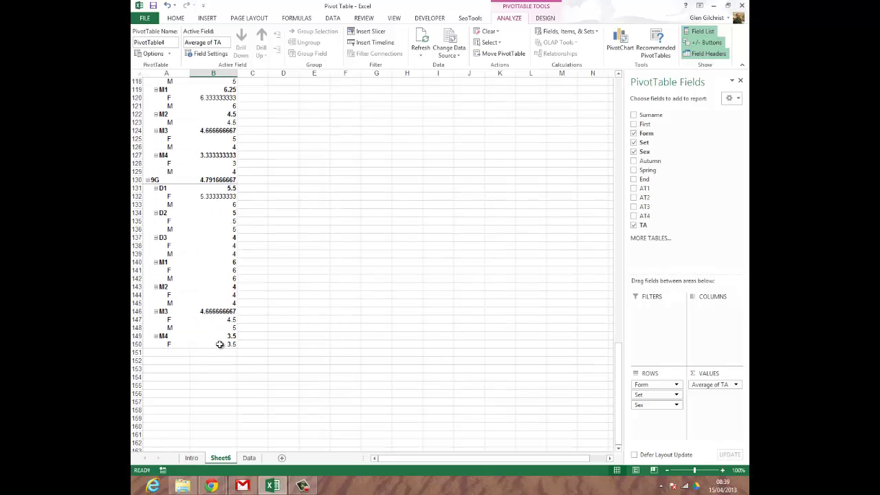
click(221, 344)
key(ctrl+shift+Up)
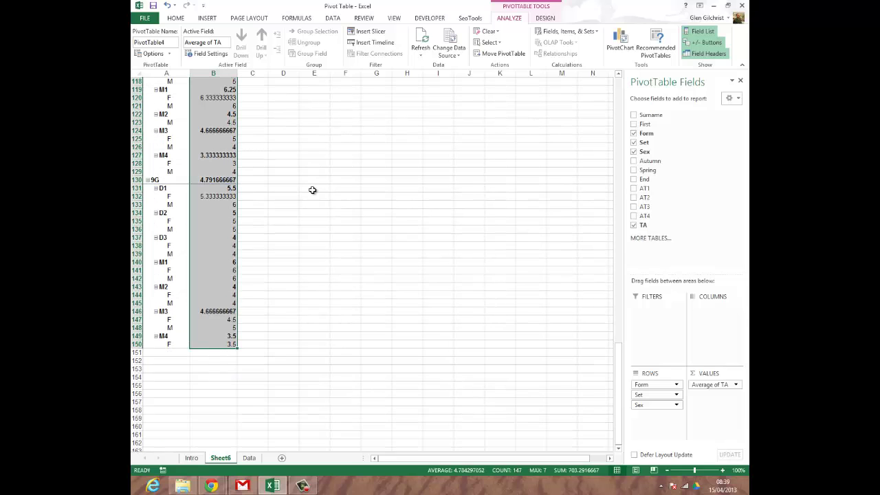
click(175, 18)
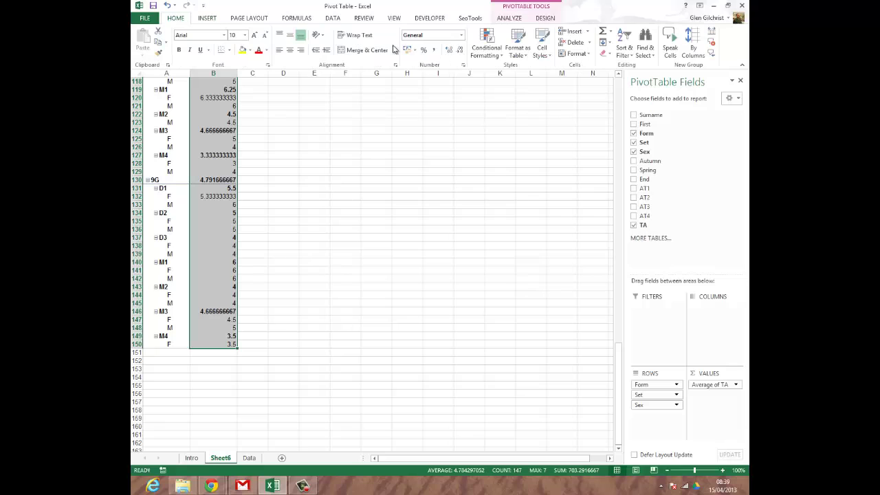
click(459, 52)
click(449, 52)
click(449, 52)
click(459, 51)
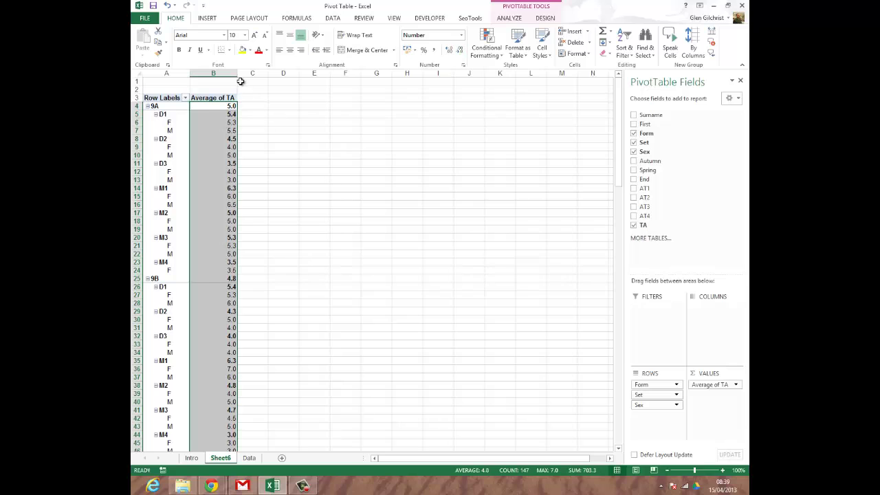
Step: Centre the average TA values in column B
click(289, 49)
click(266, 138)
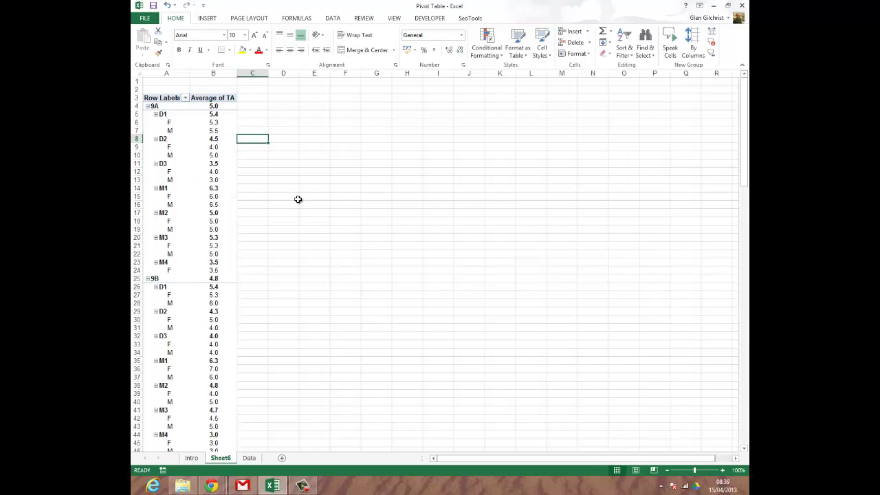
click(175, 107)
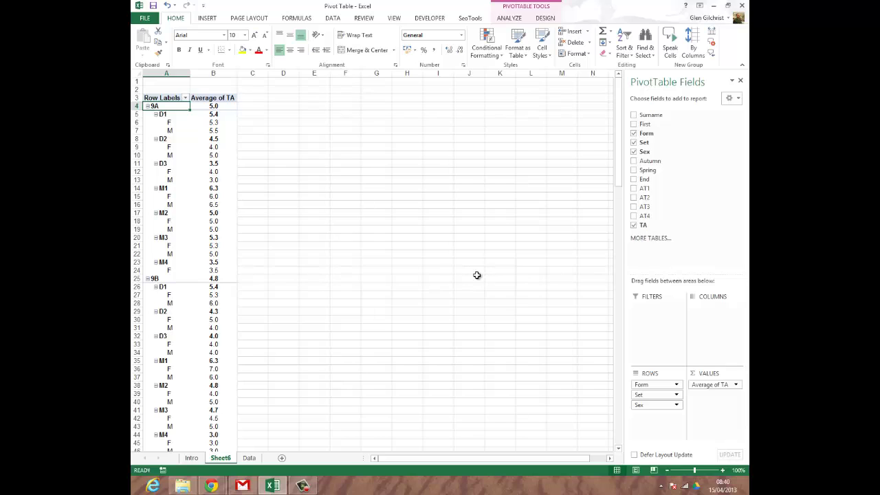
Step: Move Set above Form in the Rows area so sets group first
mouse_move(653, 393)
mouse_down()
mouse_move(649, 406)
mouse_move(642, 393)
mouse_move(658, 398)
mouse_move(651, 395)
mouse_up()
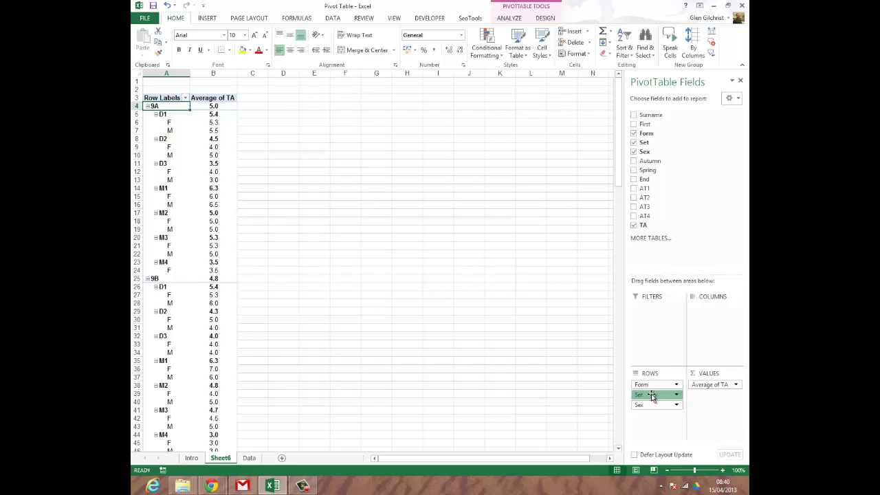
drag(652, 397, 649, 387)
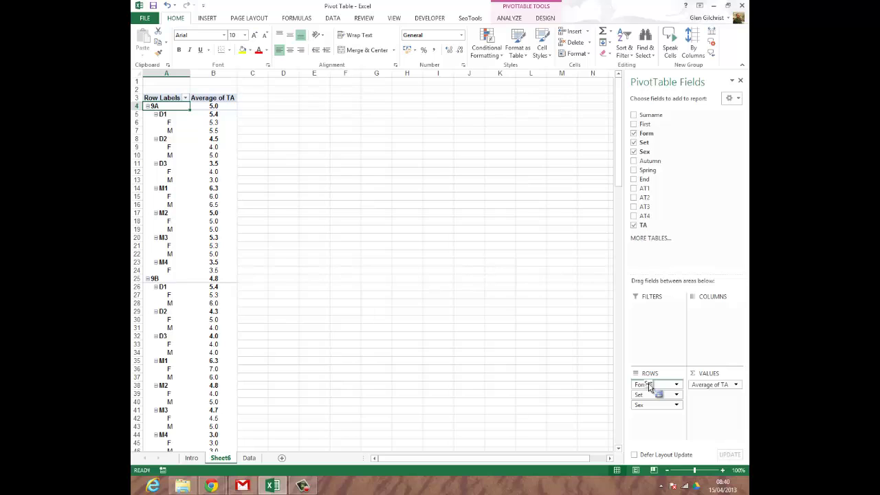
drag(649, 386, 649, 386)
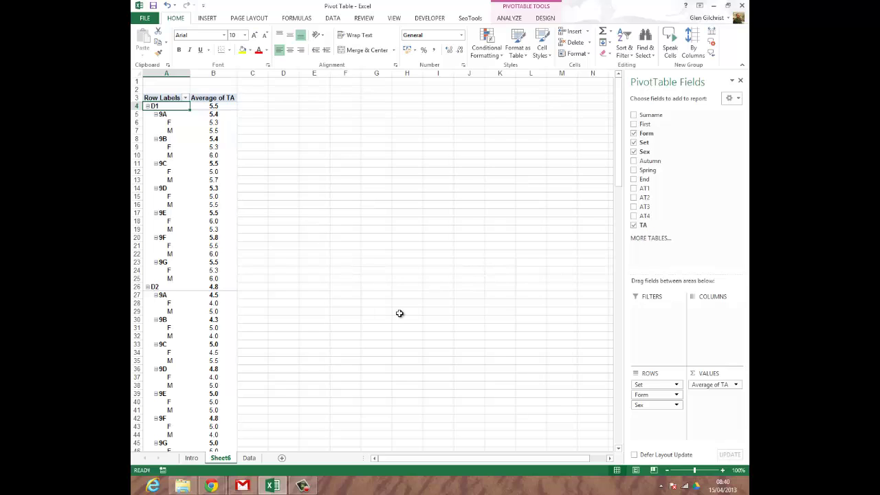
Step: Move Form from Rows into Filters, leaving sets split only by sex
click(644, 395)
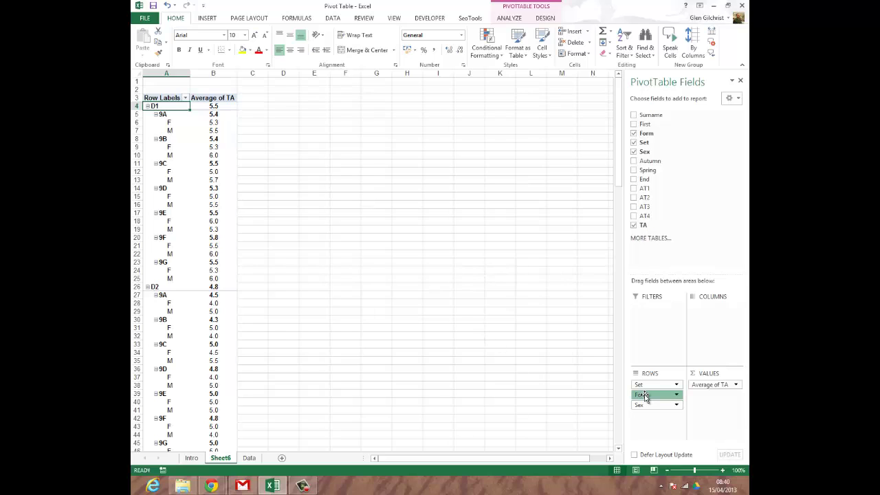
drag(645, 397, 645, 313)
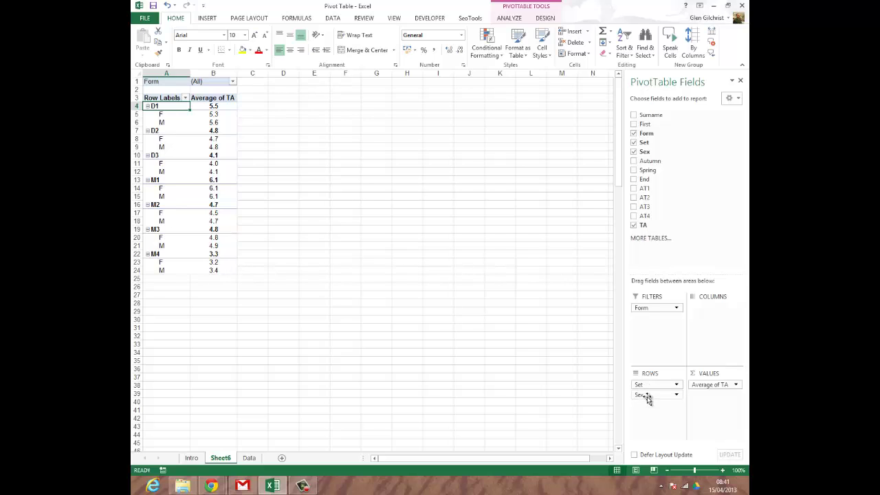
Step: Move Sex from Rows into Columns so F and M become separate columns
drag(646, 399, 690, 362)
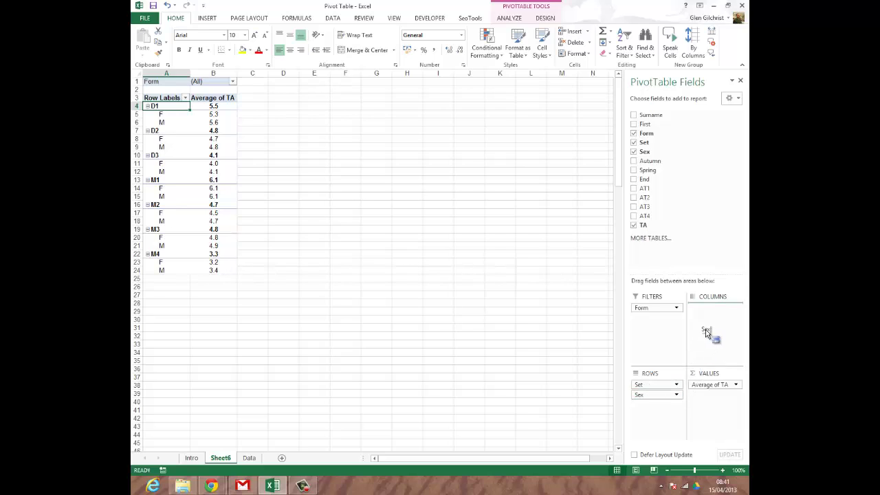
drag(707, 328, 712, 317)
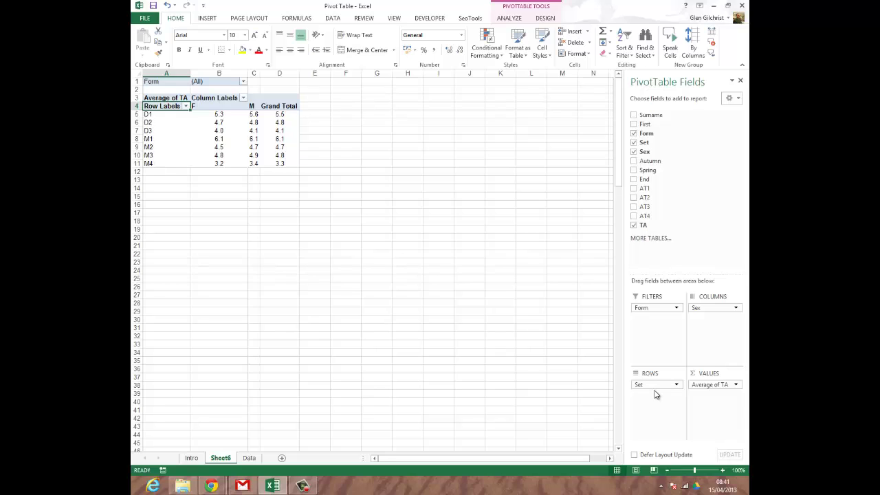
drag(651, 381, 378, 229)
Step: Remove the pivot's Grand Total column
click(274, 108)
right_click(275, 107)
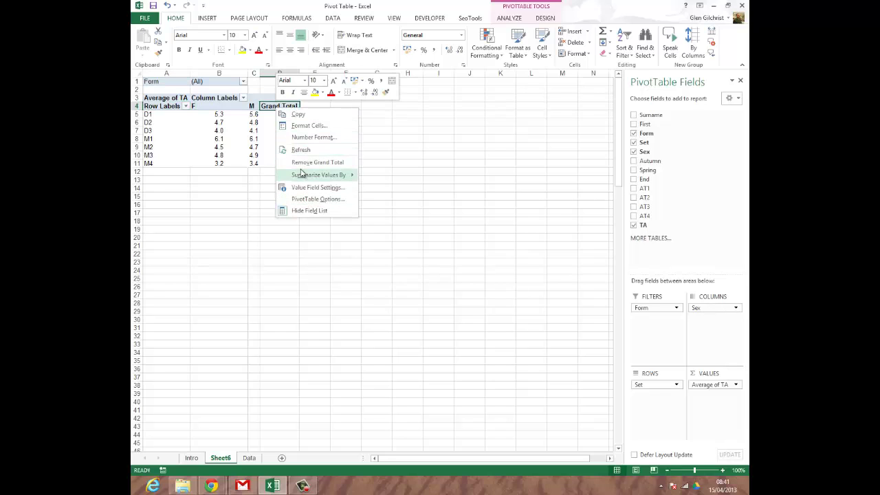
click(299, 163)
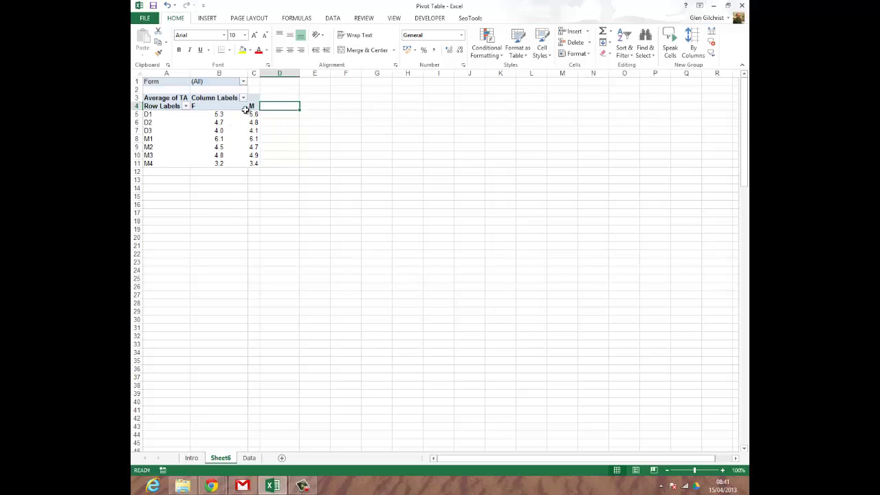
click(219, 83)
Step: Centre the F and M value columns B:C
drag(232, 74, 252, 74)
click(289, 50)
click(306, 121)
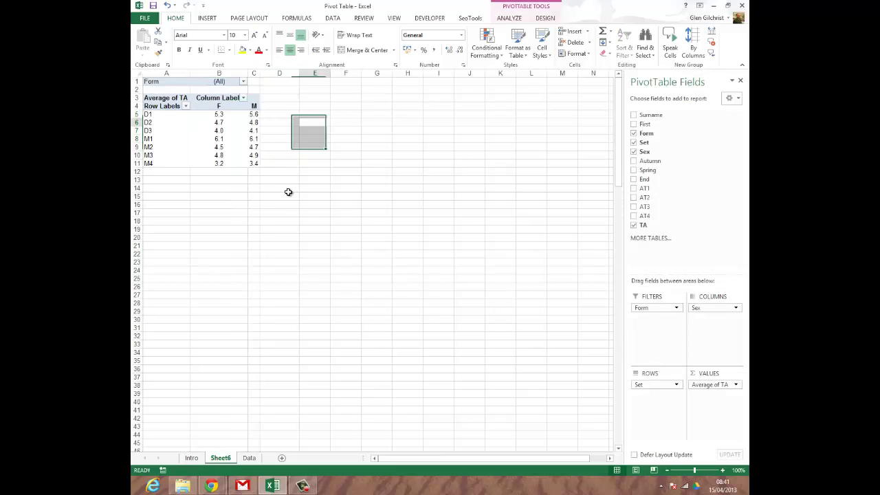
drag(252, 118, 255, 228)
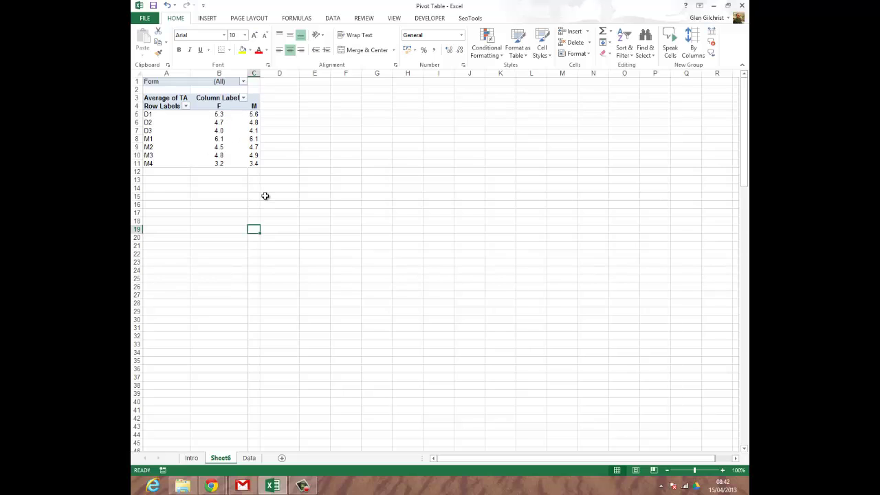
click(154, 115)
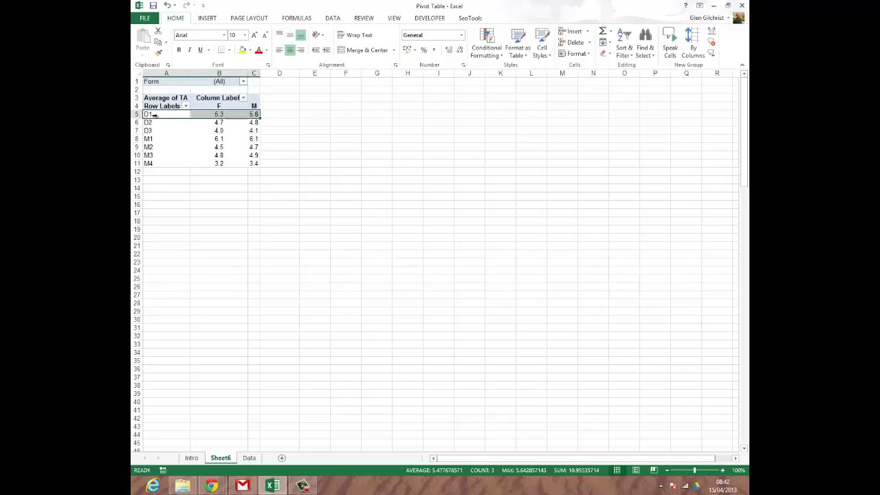
Step: Move Sex back into the pivot rows below Set and bring up the PivotTable ANALYZE tools
drag(715, 311, 664, 401)
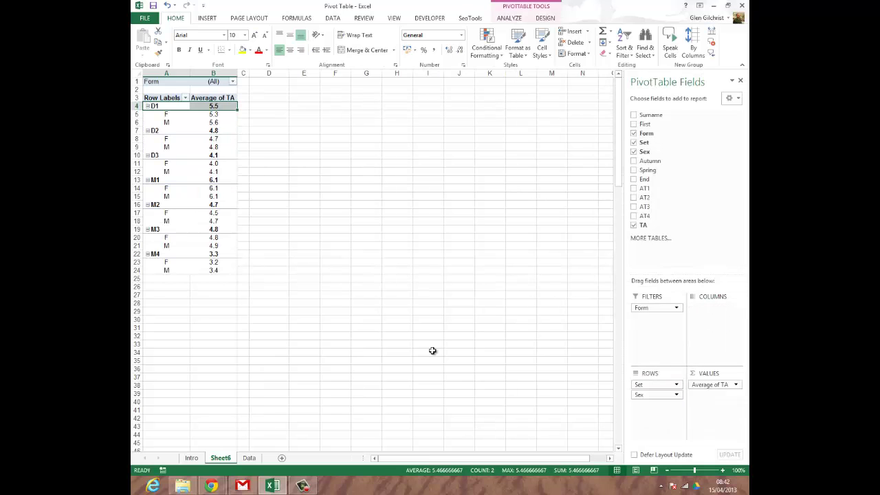
click(310, 131)
click(277, 112)
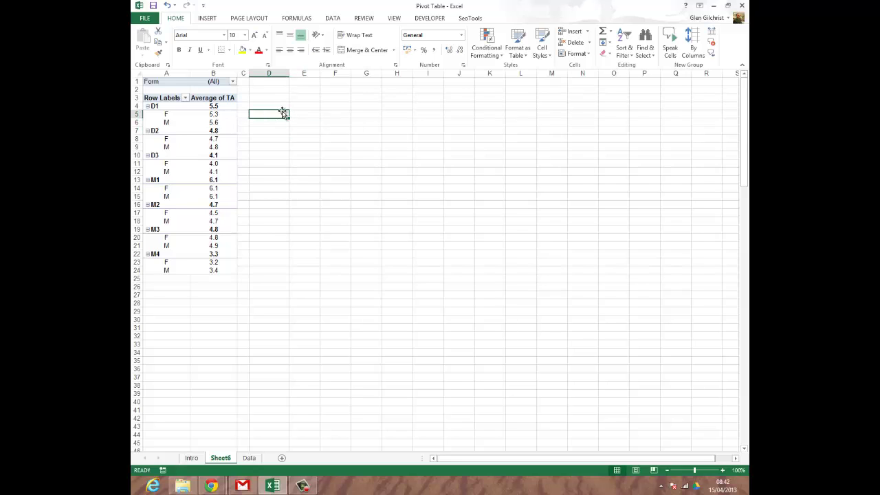
click(224, 114)
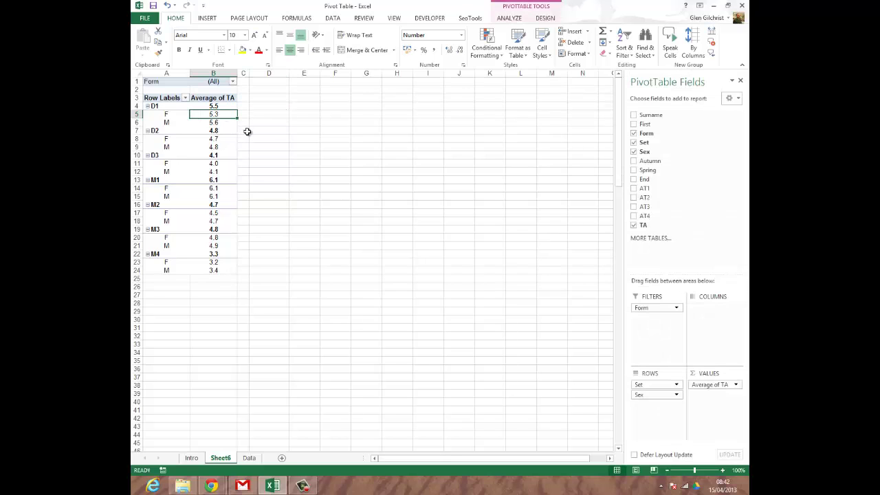
click(507, 20)
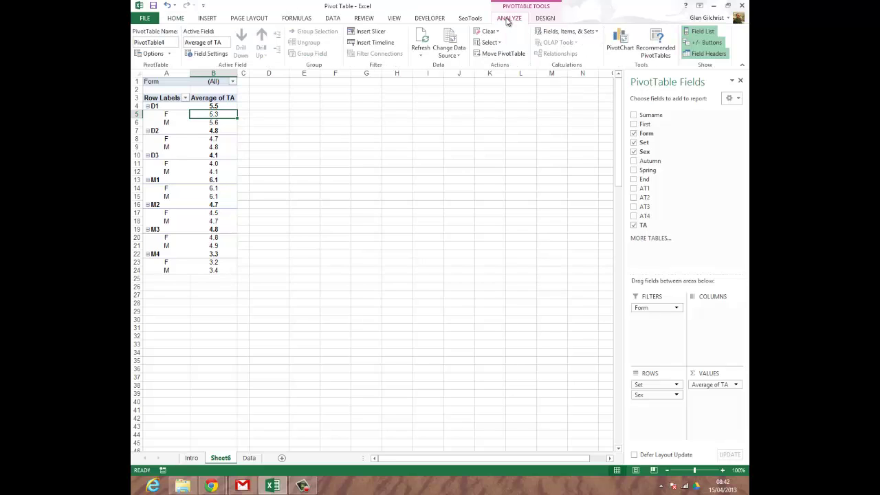
Step: Insert a Clustered Column PivotChart of average TA and move it up beside the pivot table
click(622, 51)
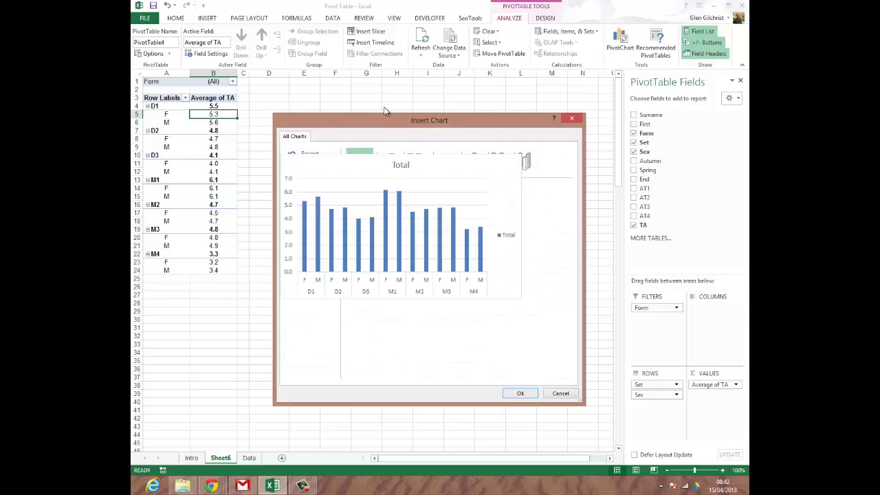
drag(382, 122, 411, 95)
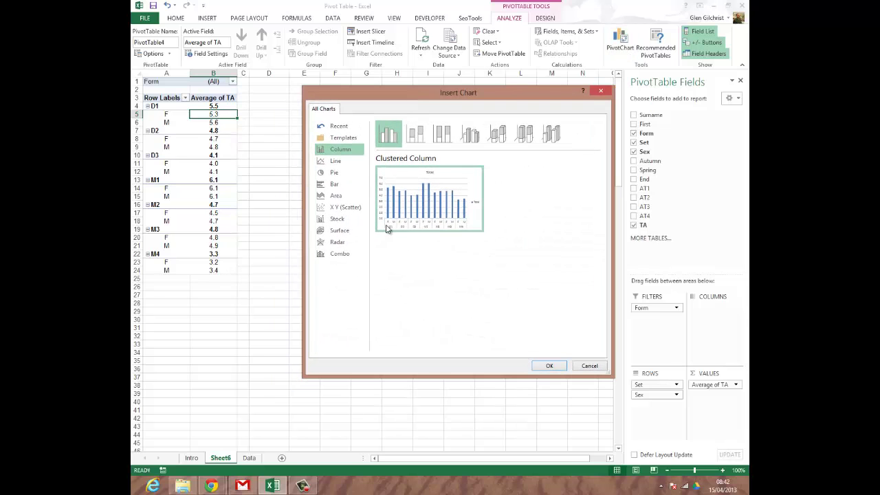
mouse_move(453, 221)
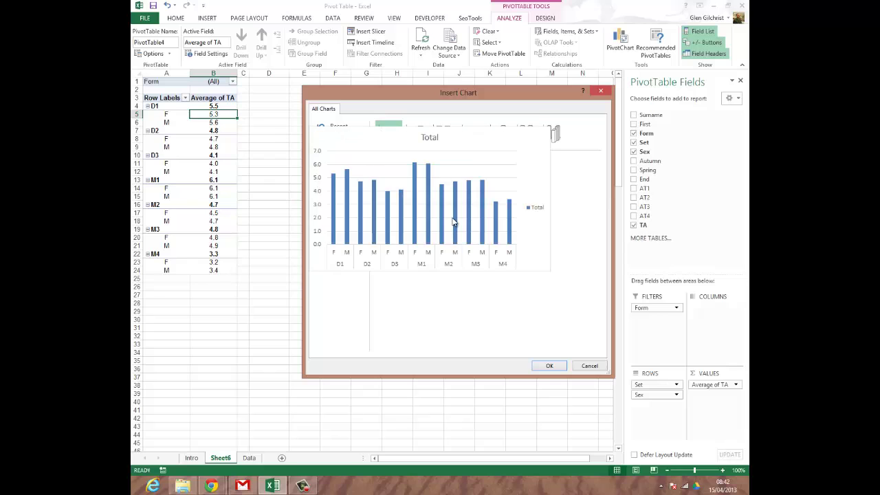
click(549, 366)
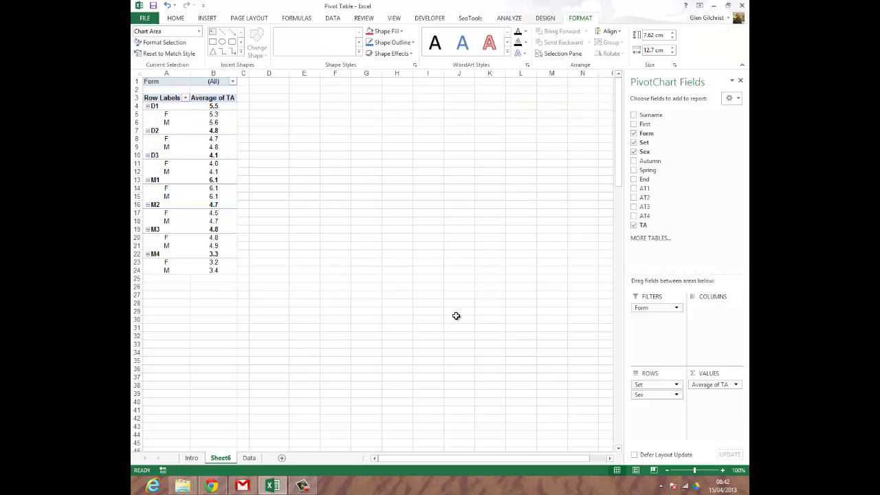
drag(424, 199, 412, 92)
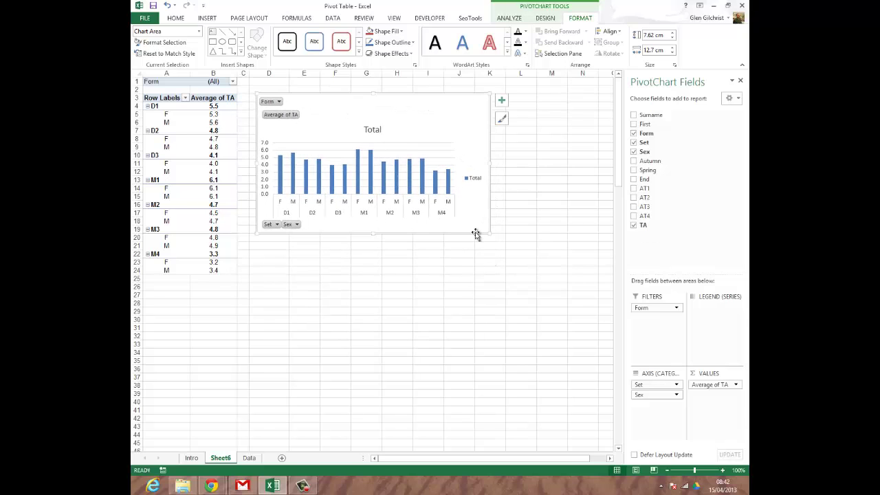
Step: Delete the chart's Total legend and change the chart title to 'Year 7 Science Results'
click(470, 183)
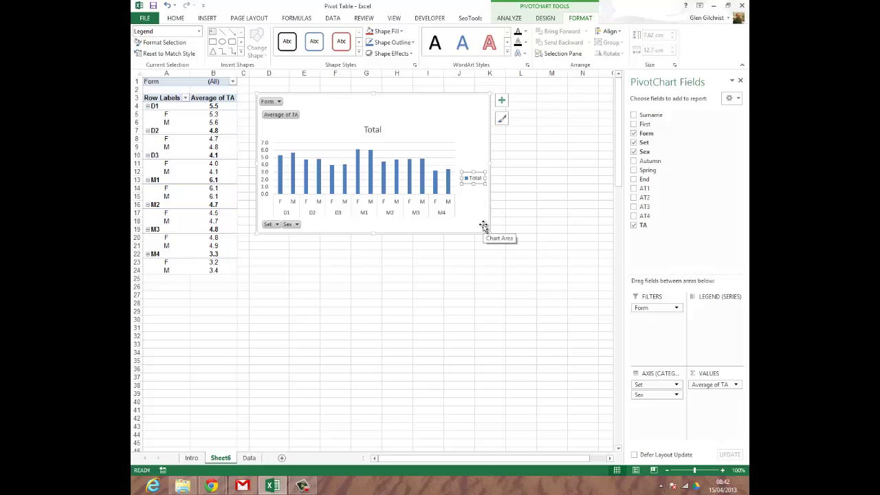
key(Delete)
click(373, 129)
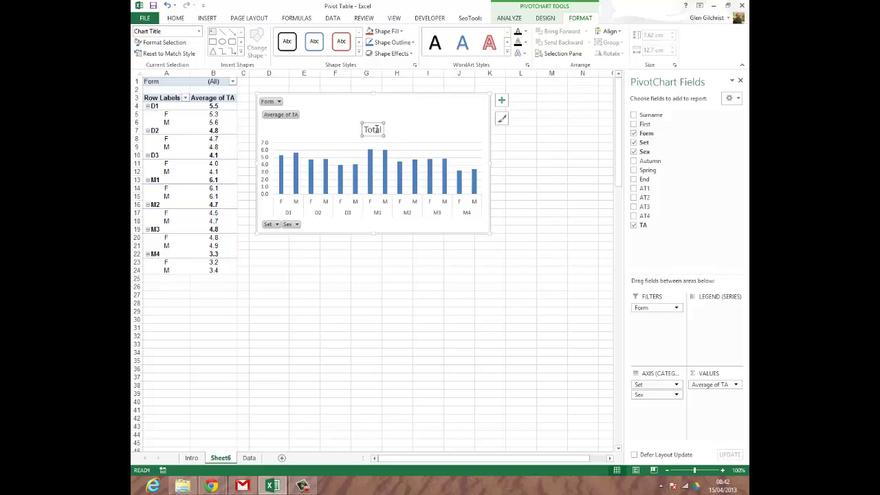
double_click(376, 129)
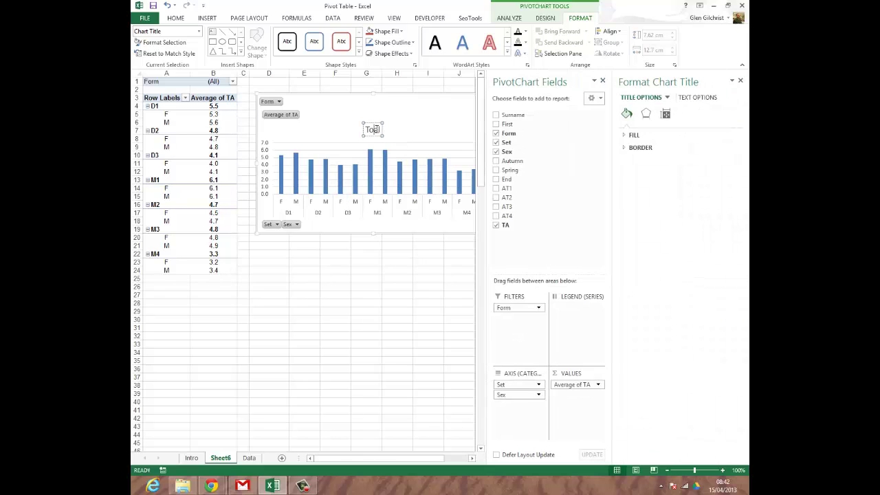
key(BackSpace)
key(BackSpace)
key(BackSpace)
key(BackSpace)
key(BackSpace)
text(Year 7 Science Results)
click(343, 326)
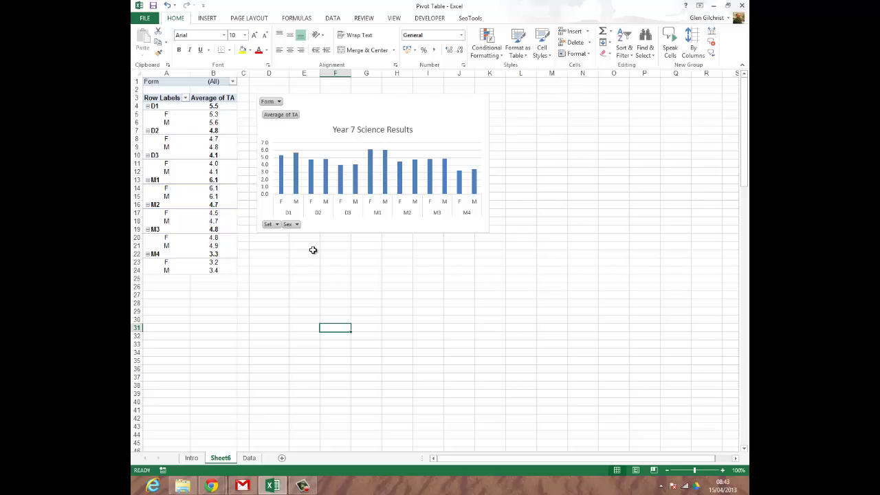
click(212, 116)
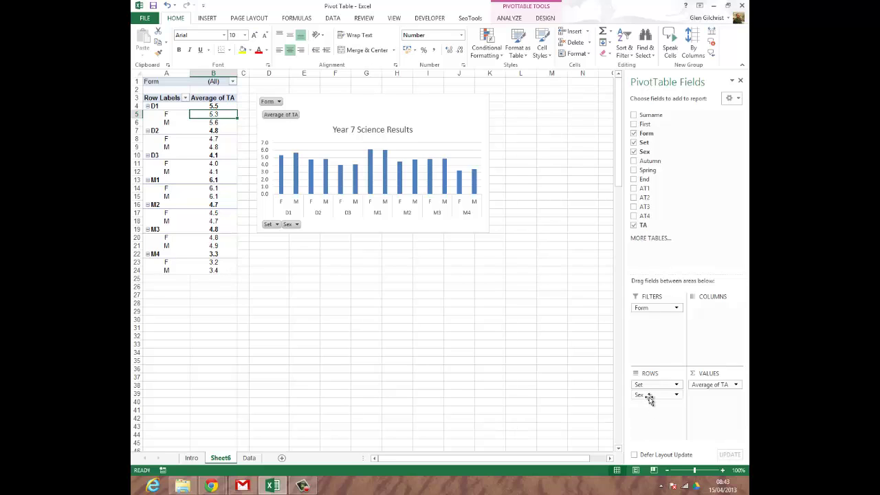
drag(648, 399, 650, 387)
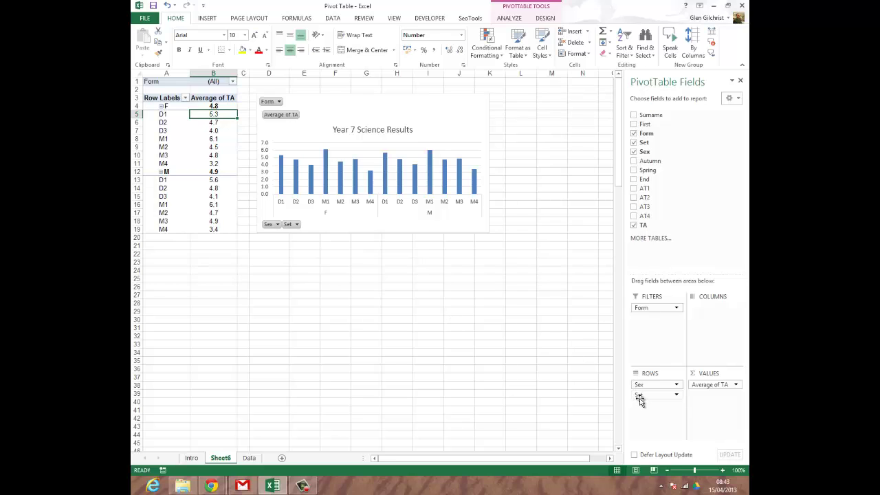
drag(638, 397, 641, 384)
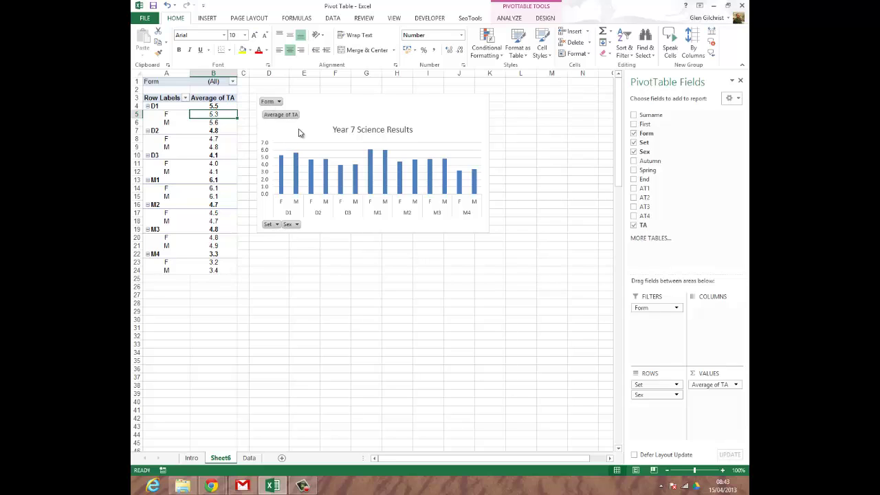
Step: Filter the chart's Sex field to show F only
click(296, 224)
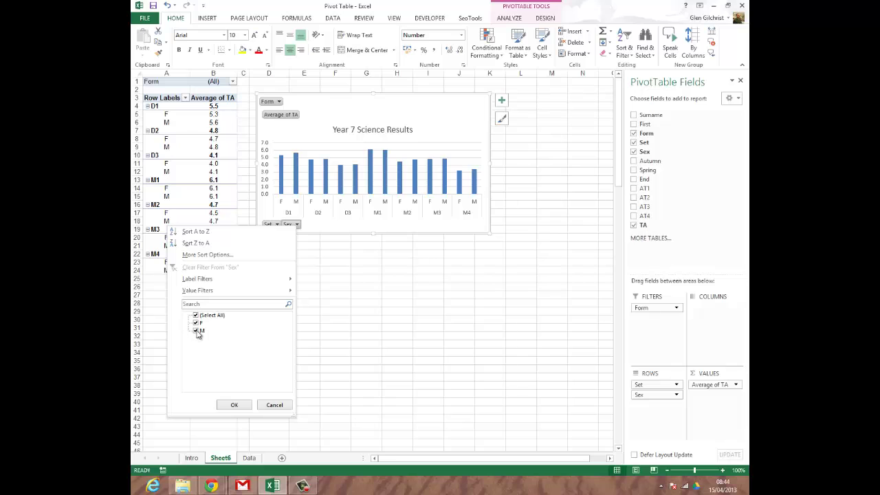
click(196, 331)
click(234, 404)
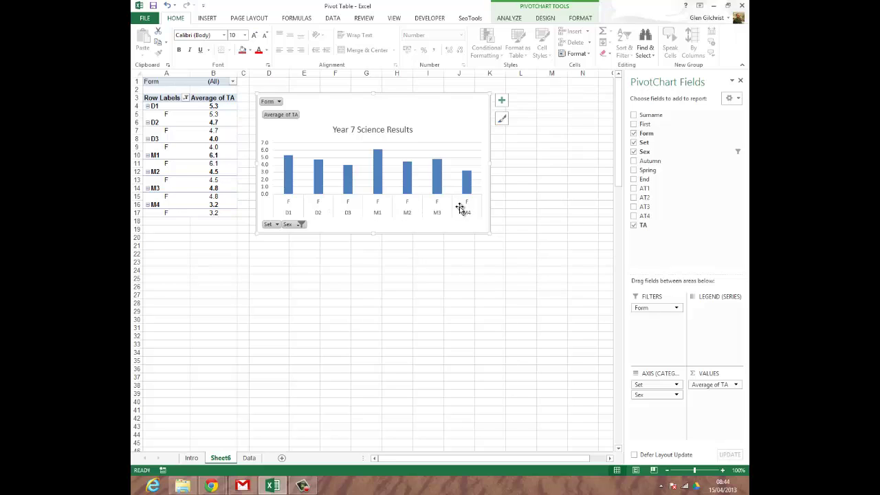
Step: Tick M again in the Sex filter so both F and M appear
click(300, 224)
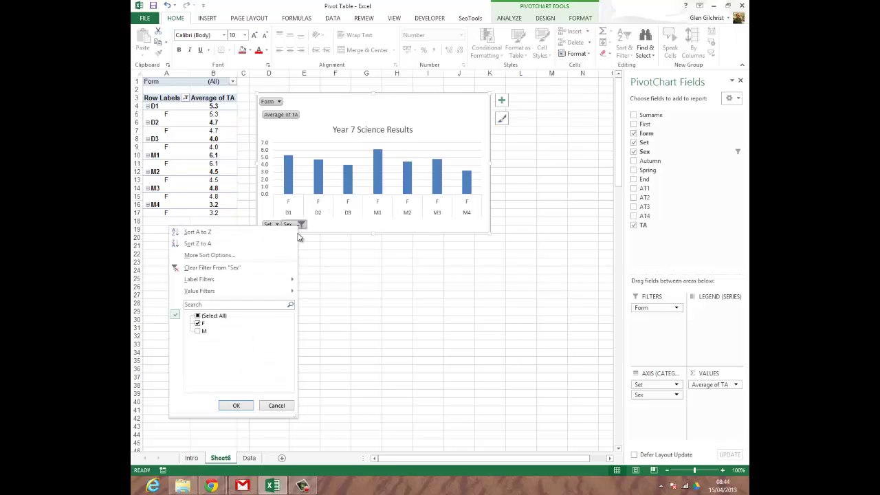
click(198, 331)
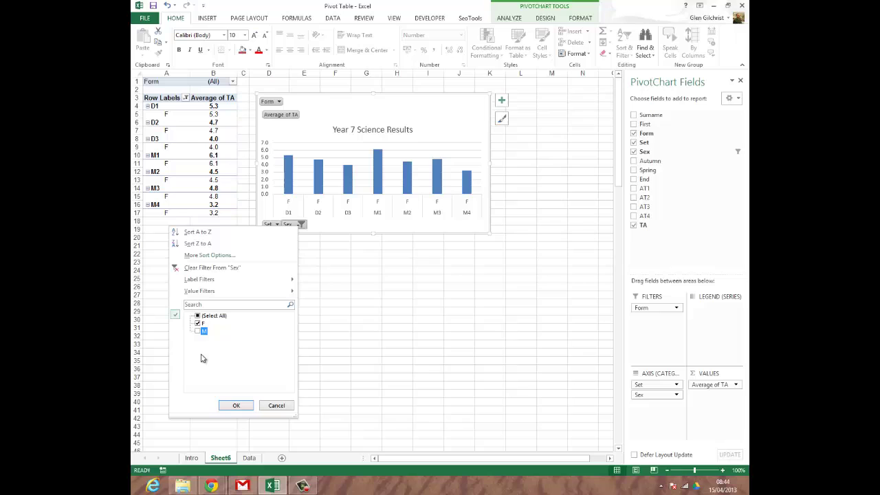
click(235, 405)
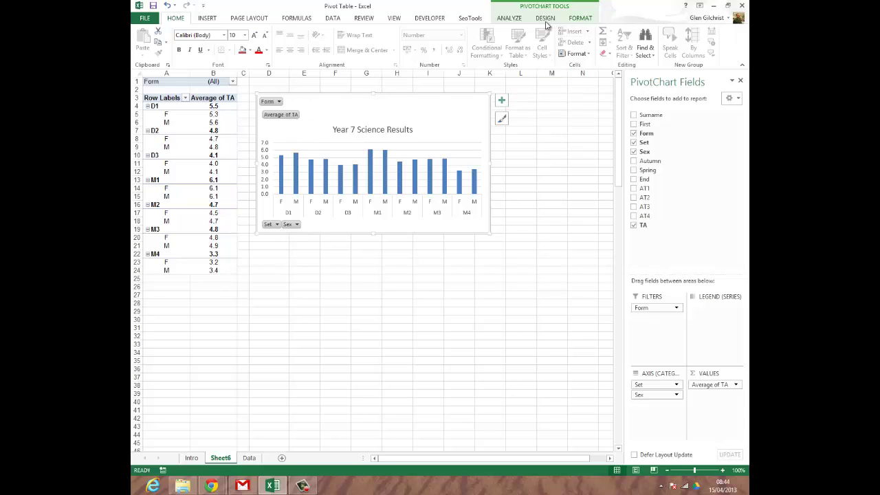
Step: Hide all field buttons on the Year 7 Science Results PivotChart and deselect the chart
click(514, 19)
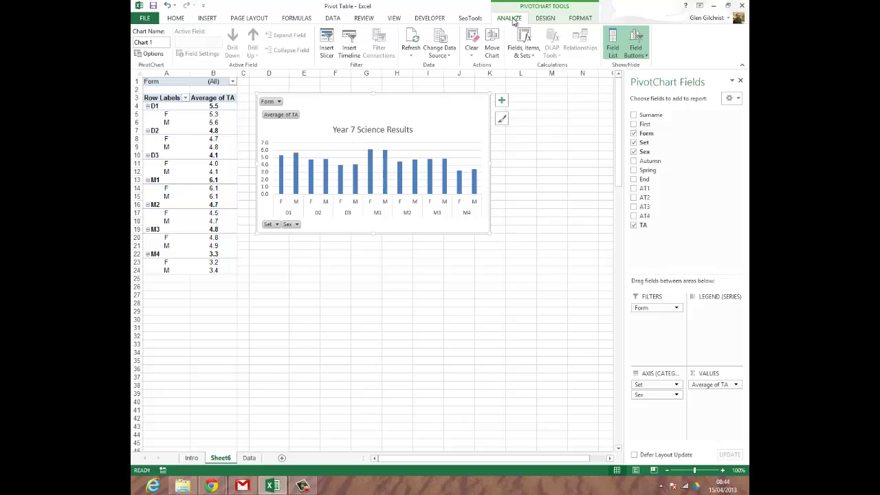
click(637, 59)
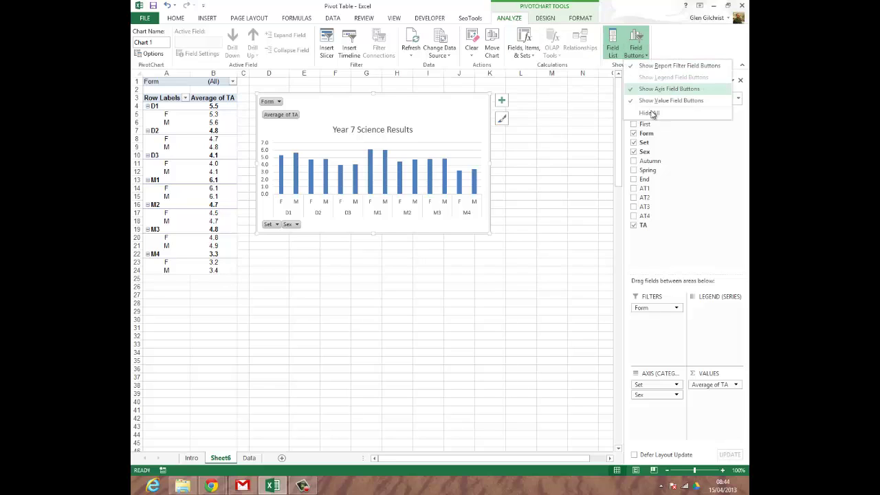
click(650, 113)
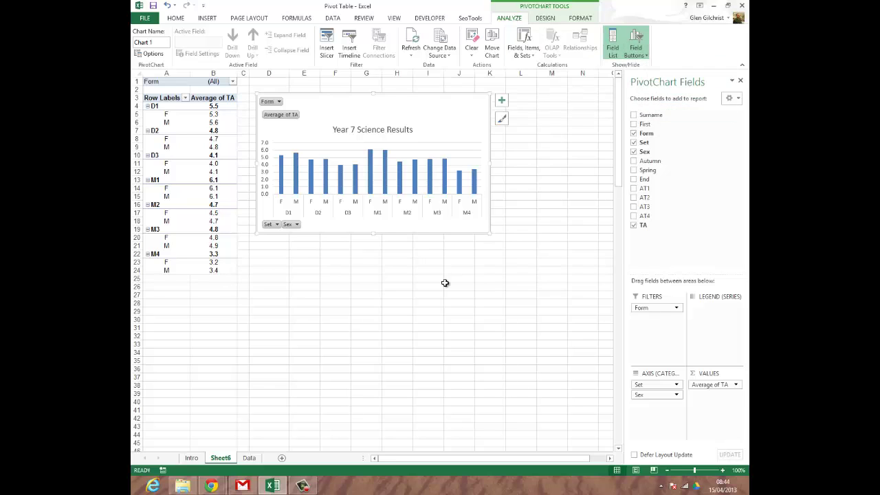
click(336, 275)
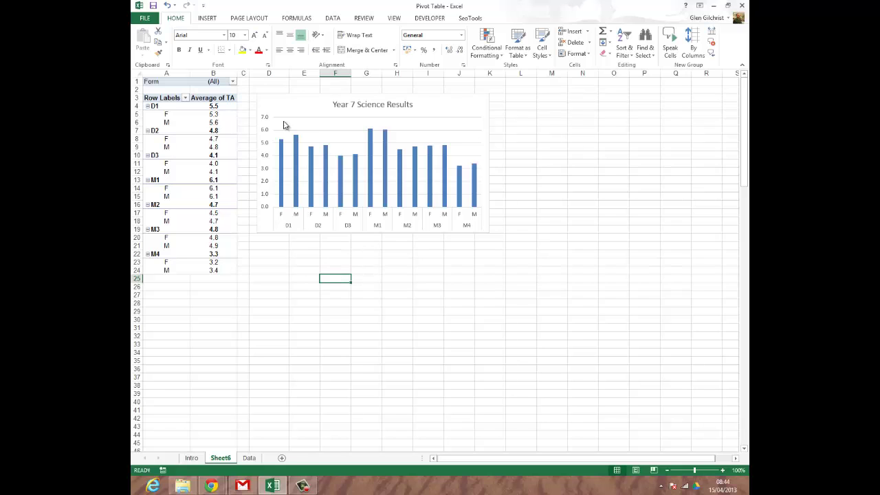
click(218, 122)
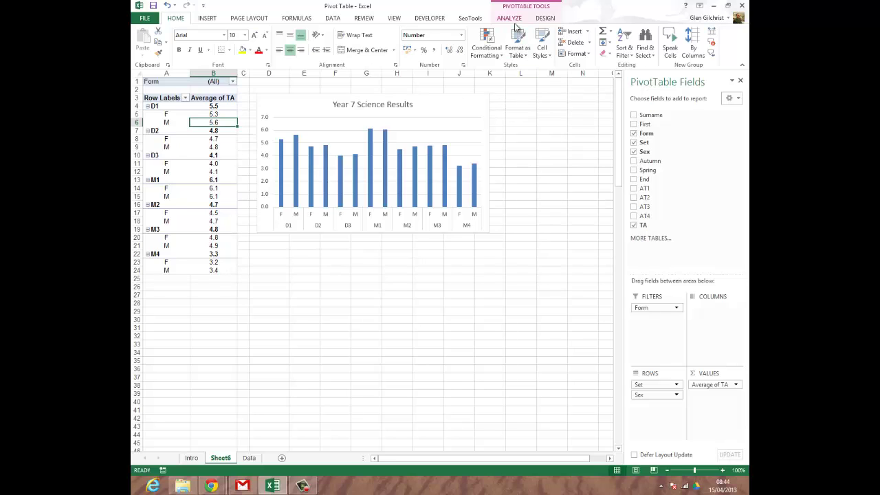
Step: Insert slicers for the Form, Set and Sex fields of the pivot table
click(208, 19)
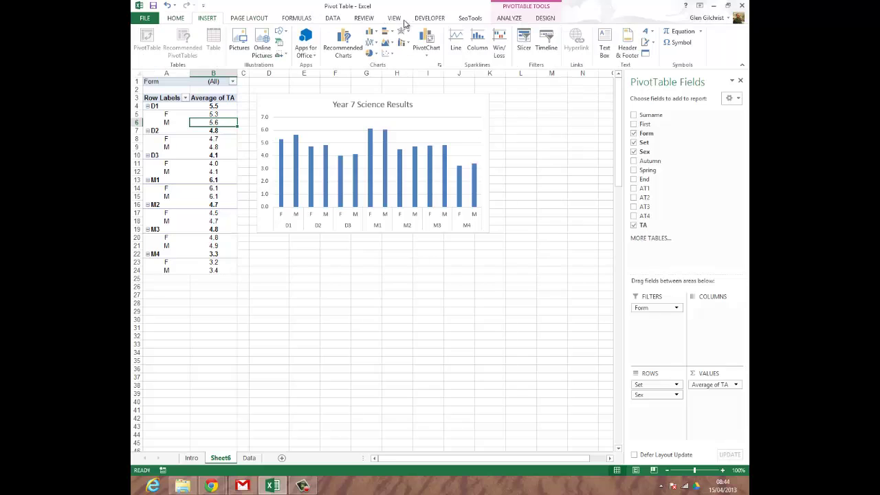
click(527, 49)
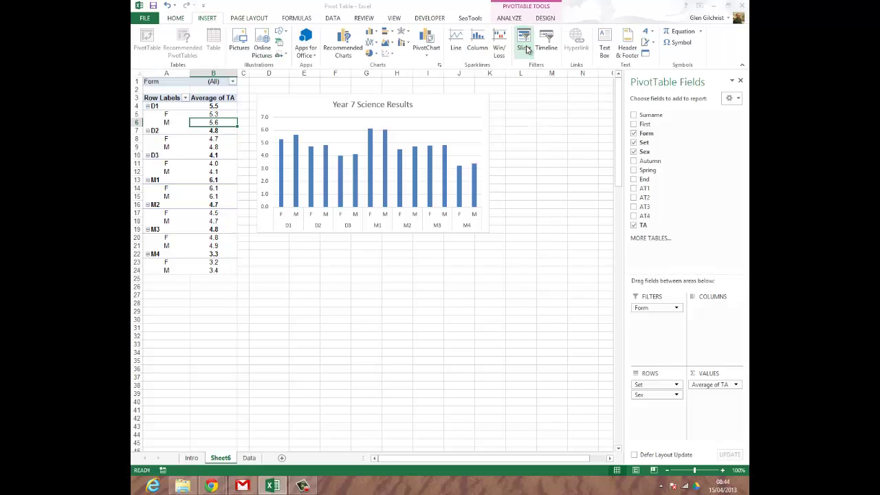
click(524, 48)
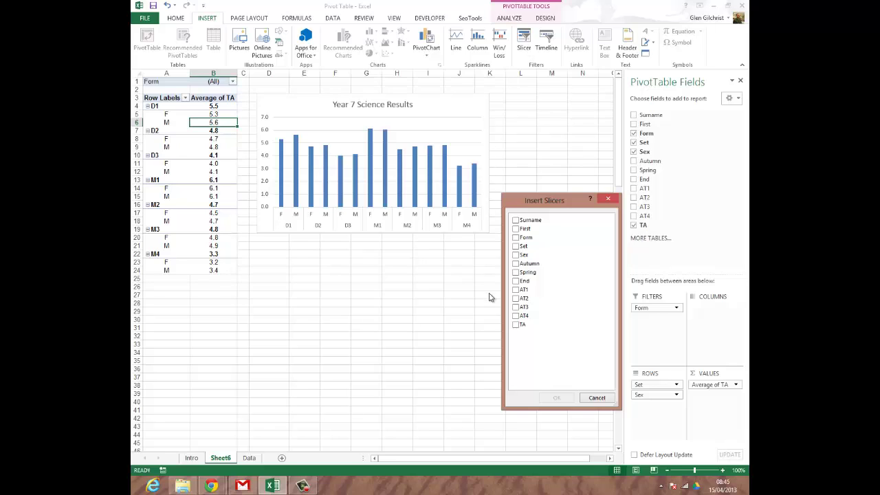
click(516, 238)
click(516, 246)
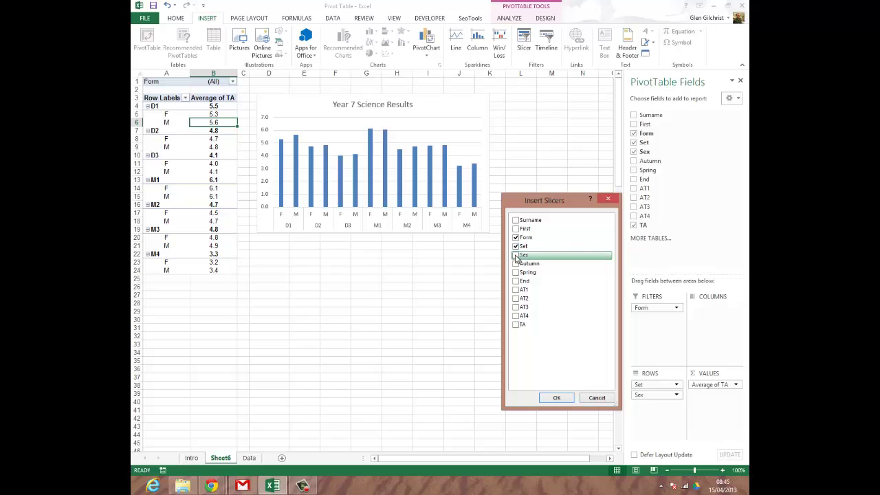
click(517, 255)
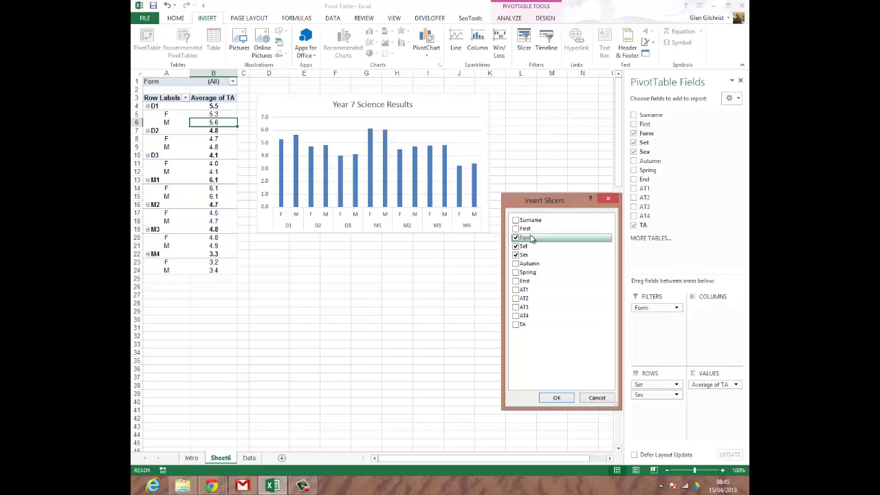
click(556, 398)
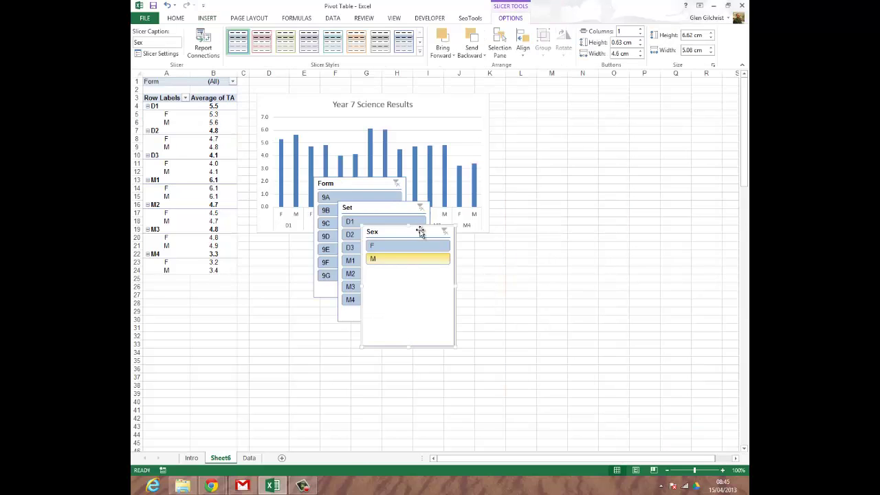
Step: Arrange the Sex, Set and Form slicers to the right of the chart
drag(461, 241, 590, 106)
drag(379, 215, 520, 224)
drag(375, 187, 672, 163)
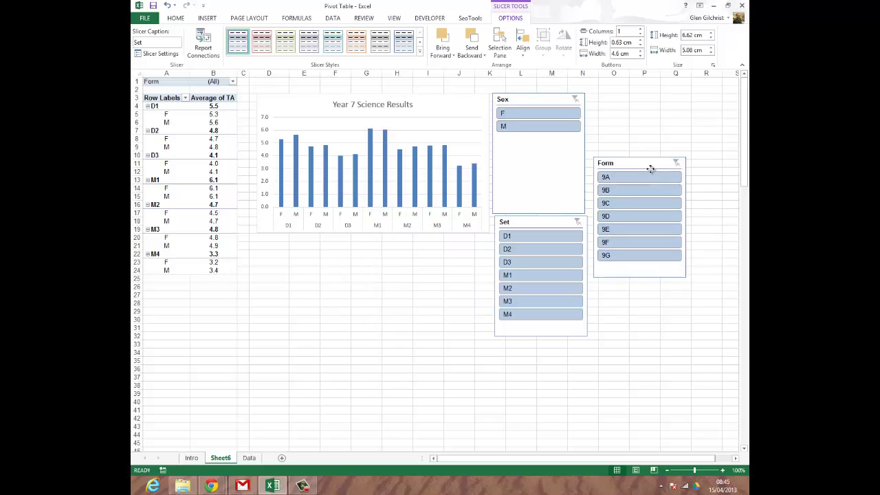
click(441, 302)
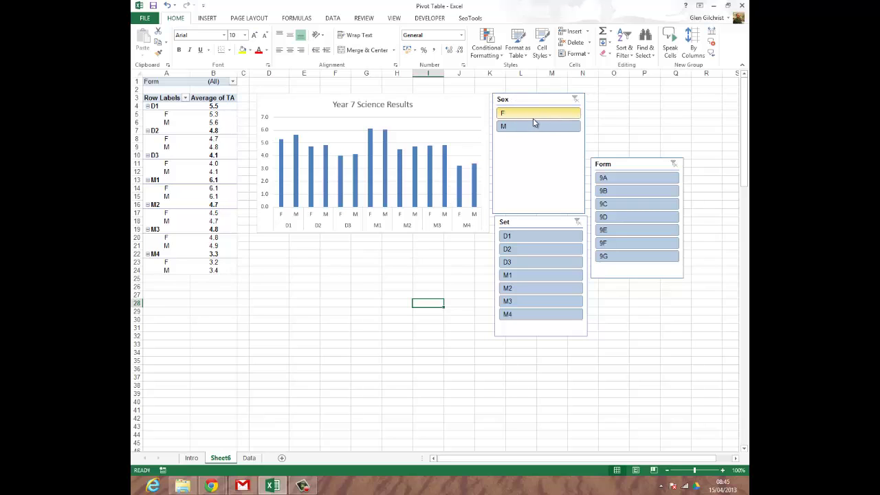
Step: Test the Sex slicer with F, then M, then clear its filter
click(550, 116)
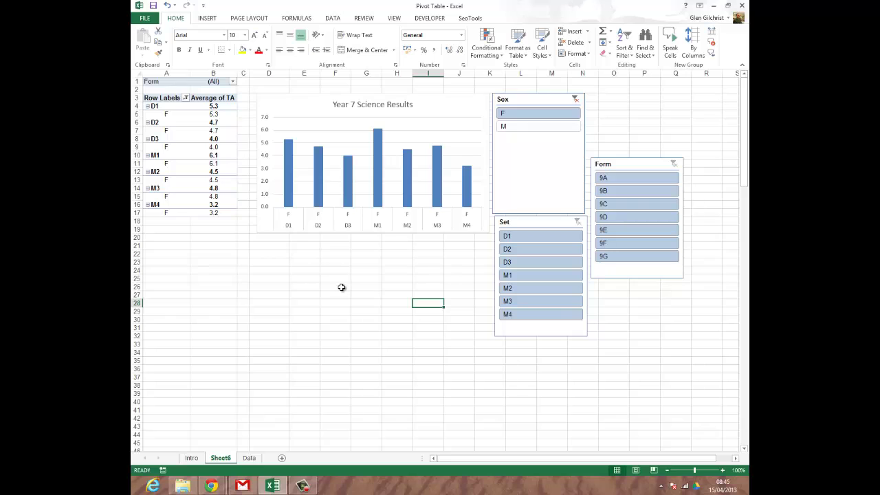
click(544, 128)
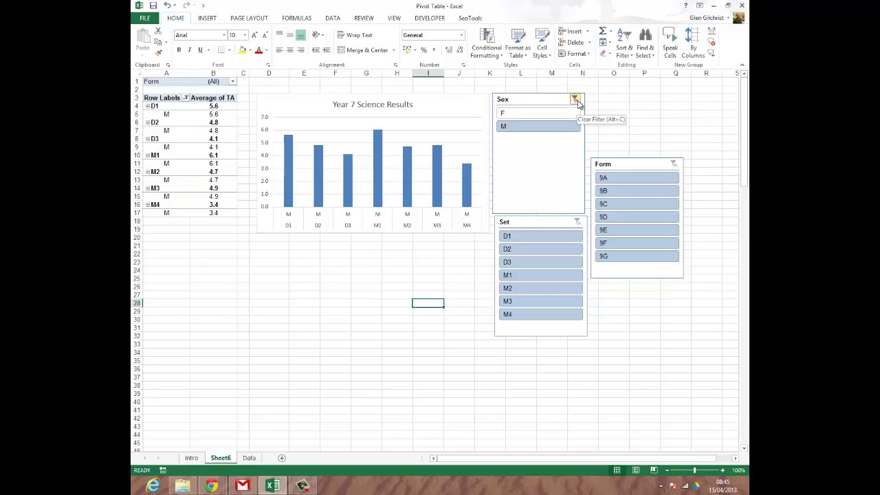
click(575, 100)
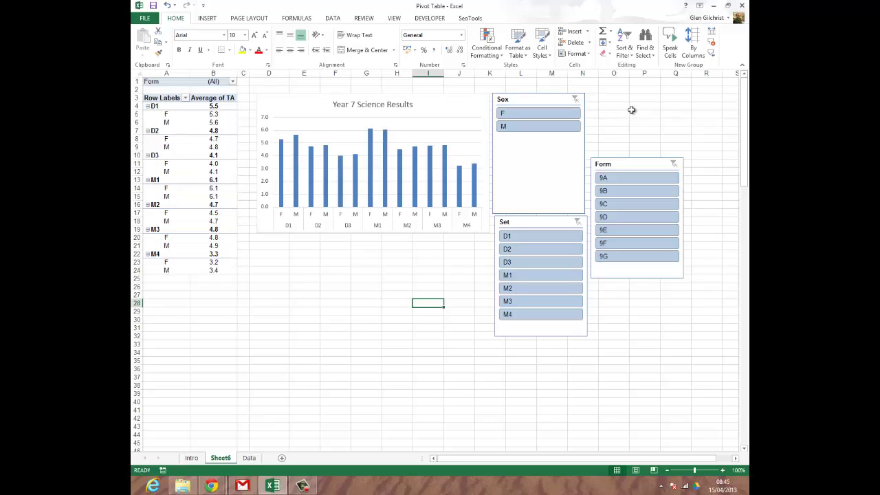
click(535, 237)
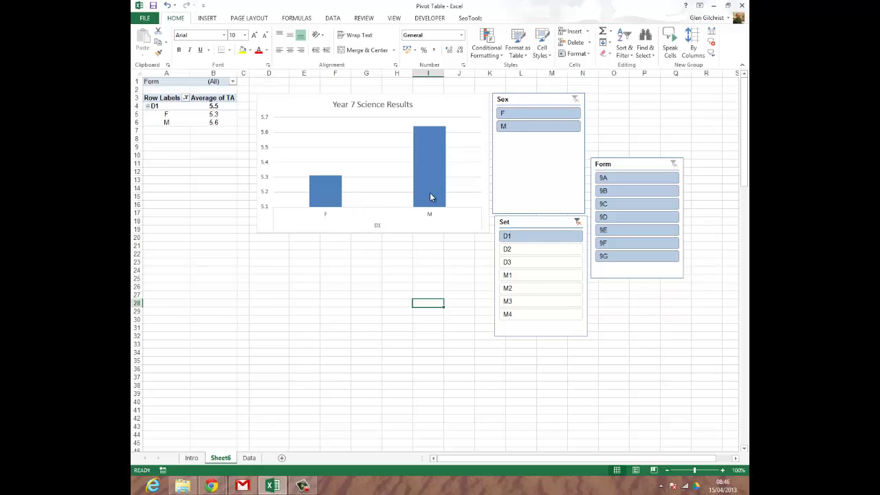
shift+click(522, 263)
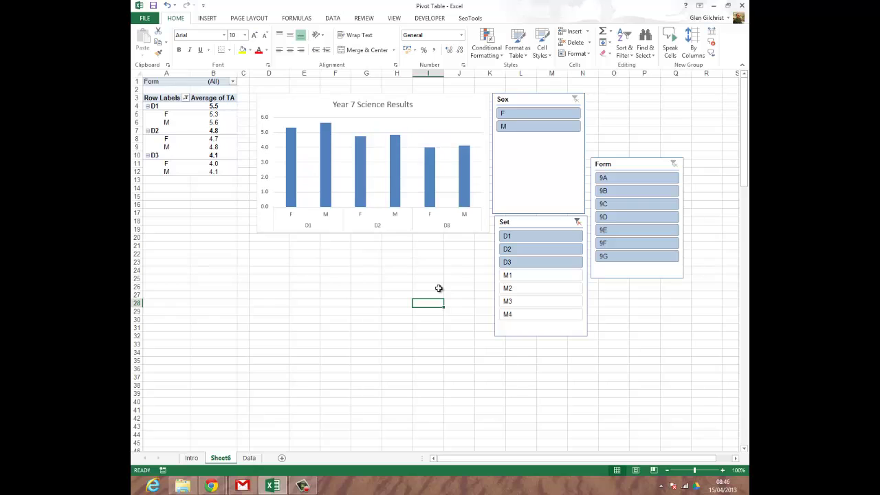
ctrl+click(517, 315)
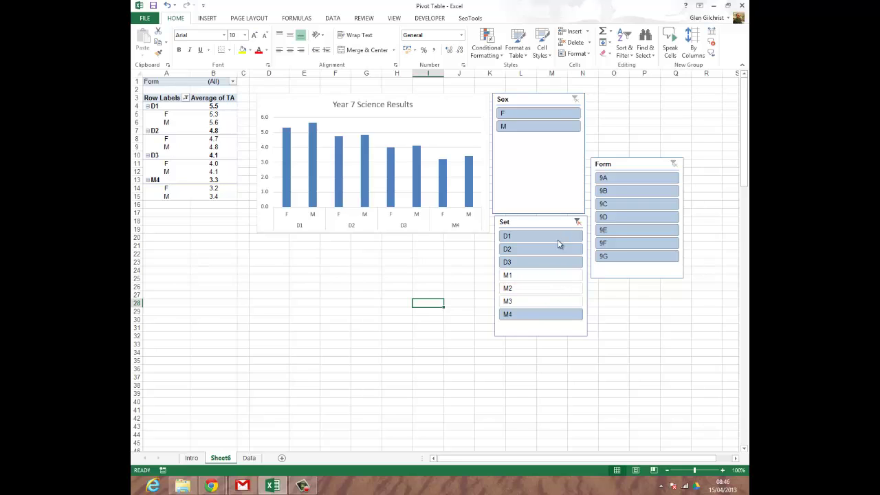
click(577, 224)
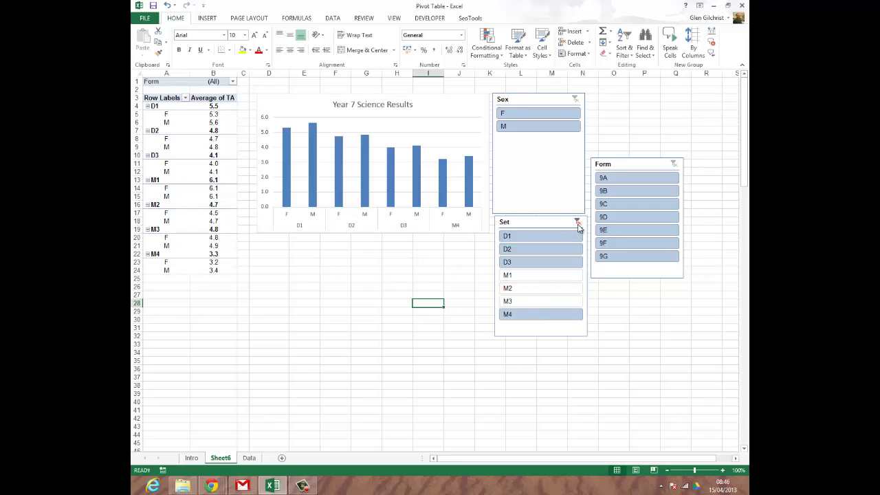
Step: Drag Sex above Set in Rows, then test and clear the Set D1 and Sex F slicers
click(221, 198)
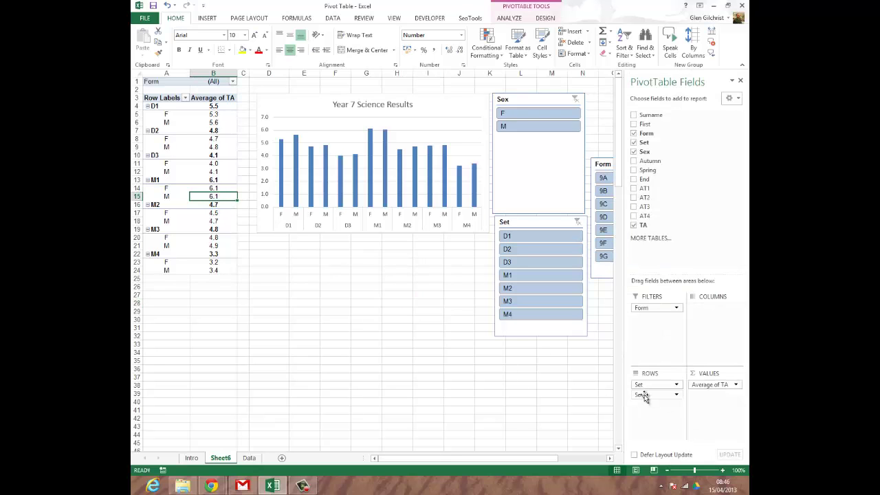
drag(644, 397, 648, 383)
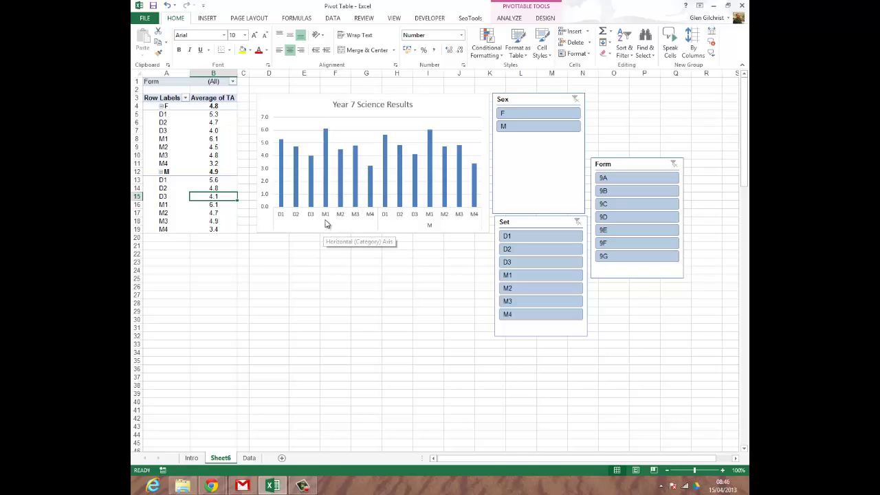
click(538, 237)
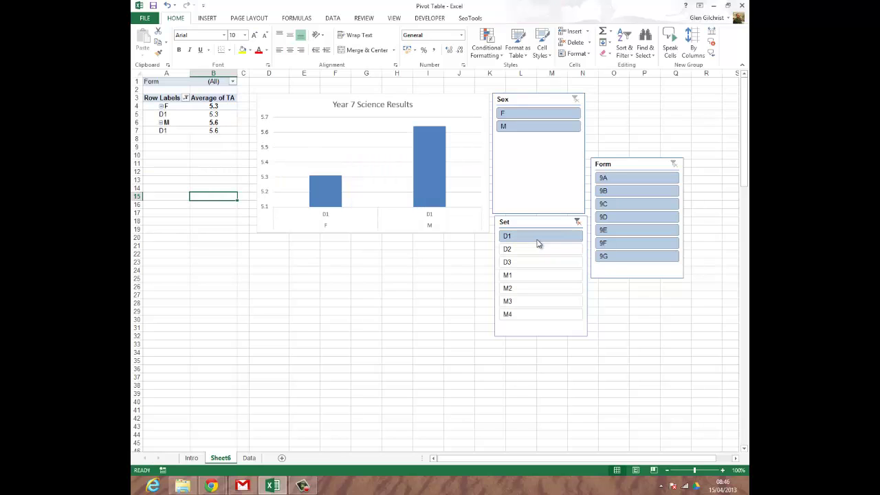
click(577, 223)
click(525, 117)
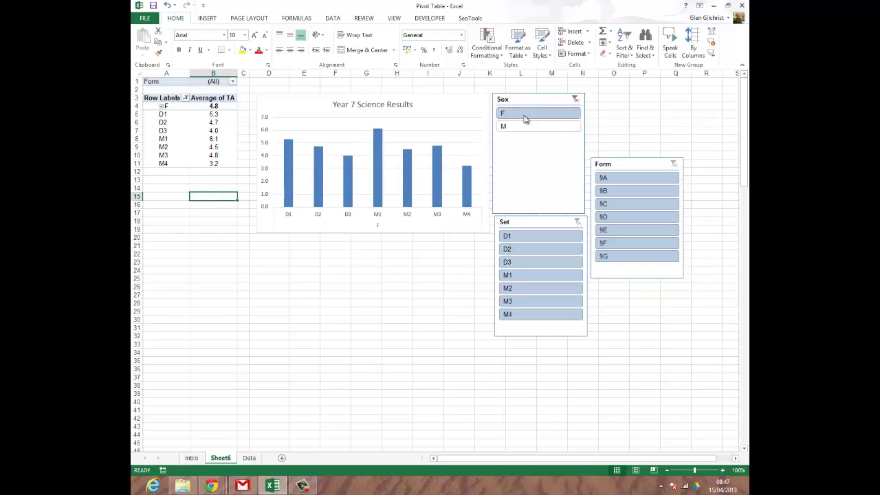
click(576, 101)
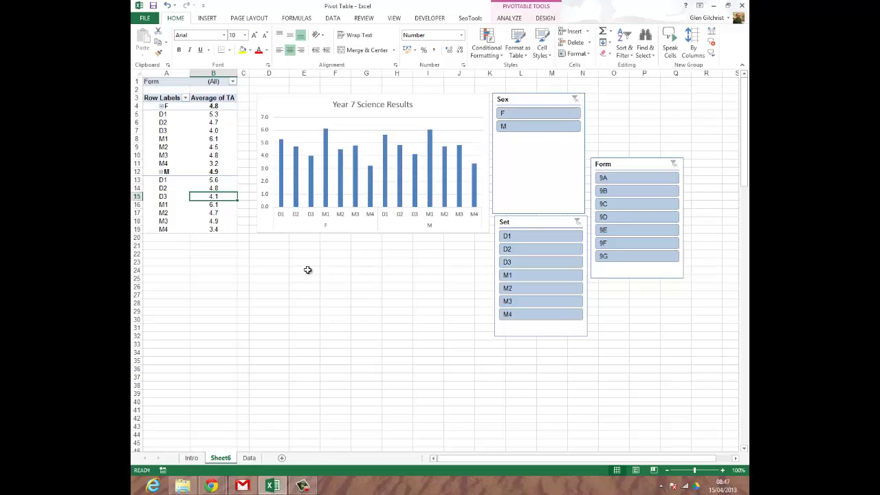
Step: Switch through the Data sheet and Sheet6, ending on the Intro sheet
click(249, 458)
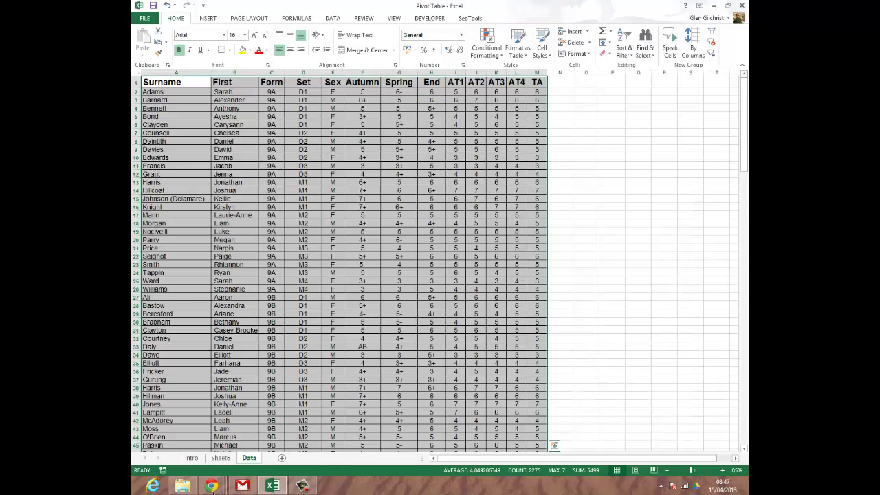
click(221, 458)
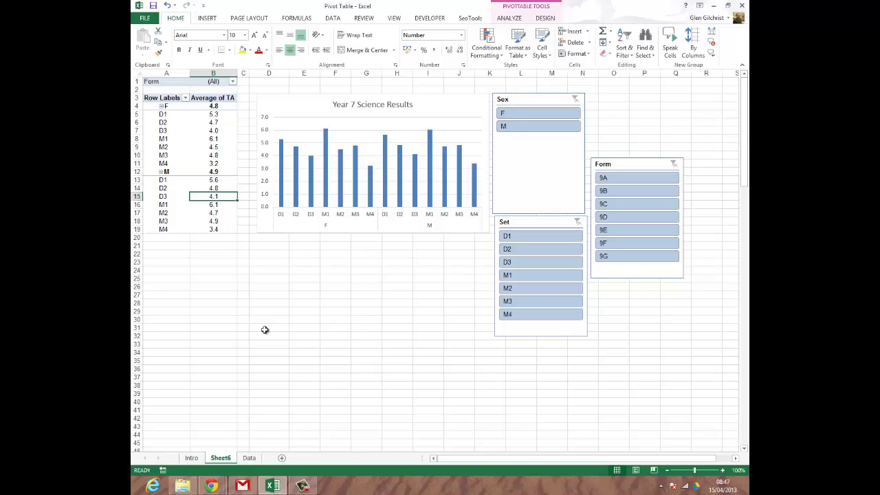
click(191, 458)
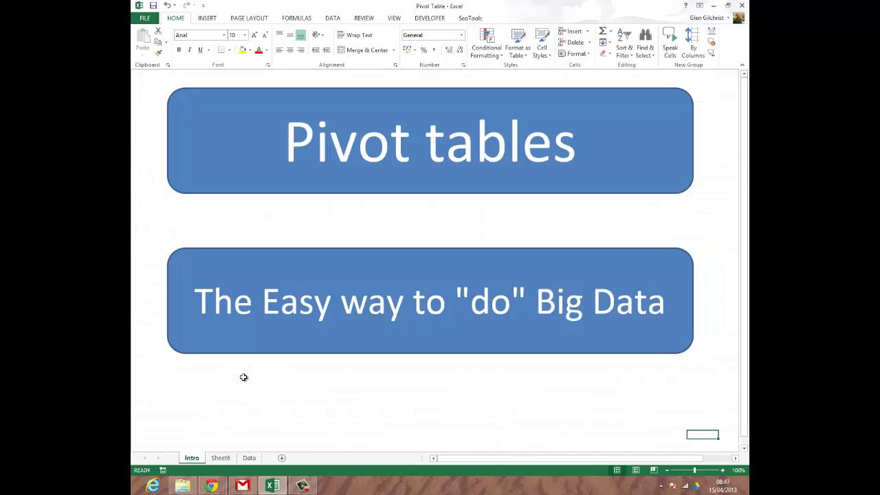